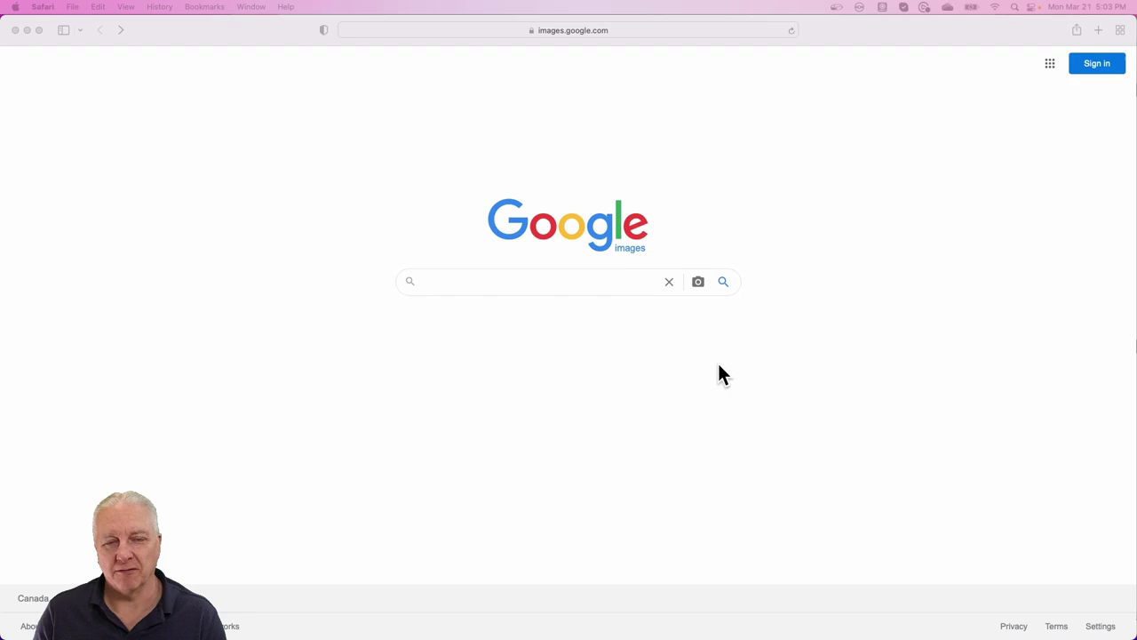
Step: Search Google Images for 'compass' and scroll through the results
click(514, 279)
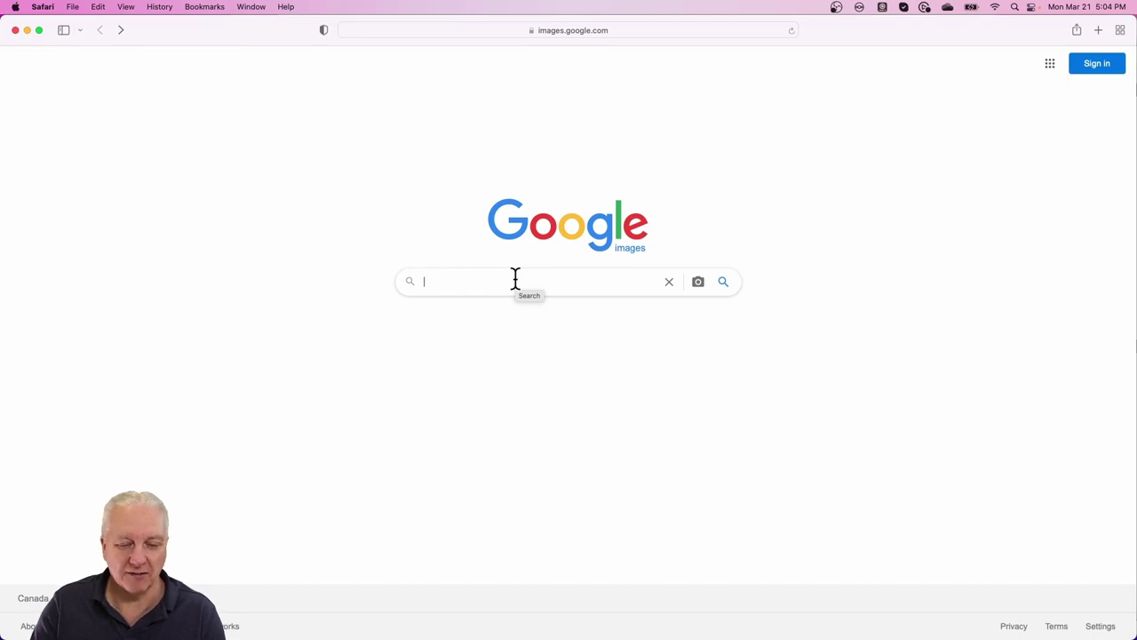
text(com)
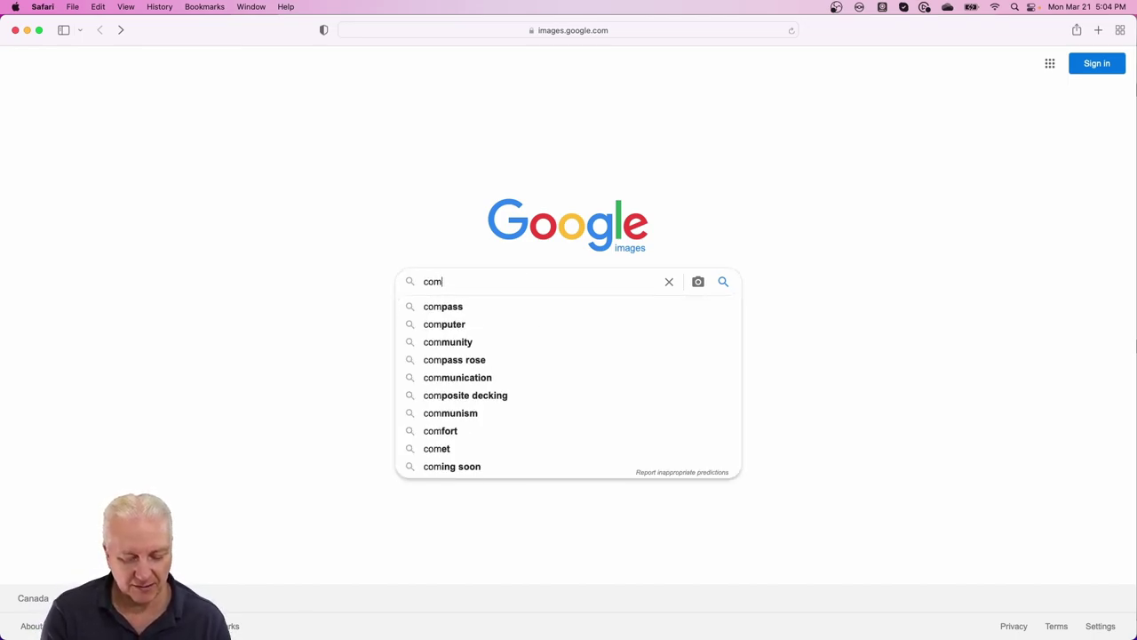
text(pass)
key(Return)
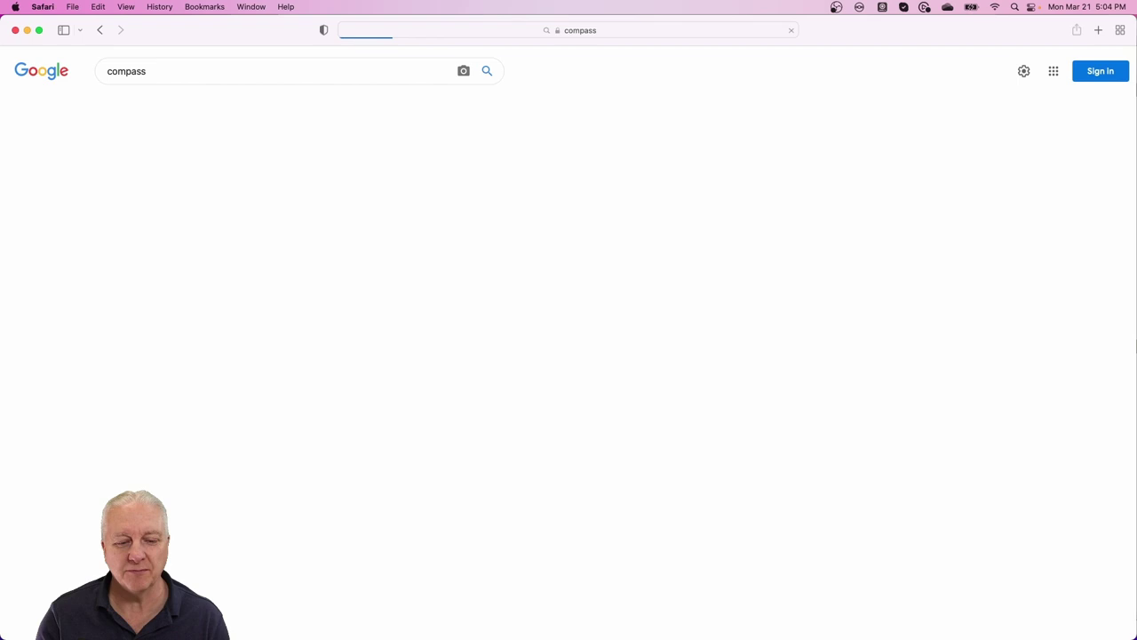
scroll(606, 345, down, 5)
scroll(671, 377, down, 10)
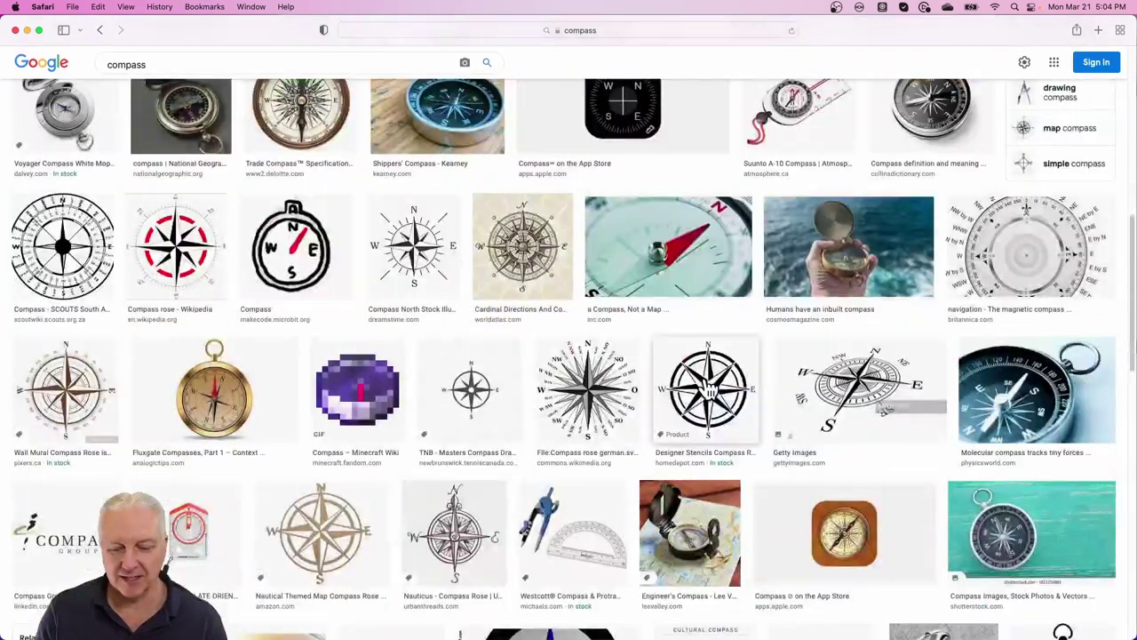
Step: Copy the Designer Stencils compass rose stencil image from its preview
click(722, 391)
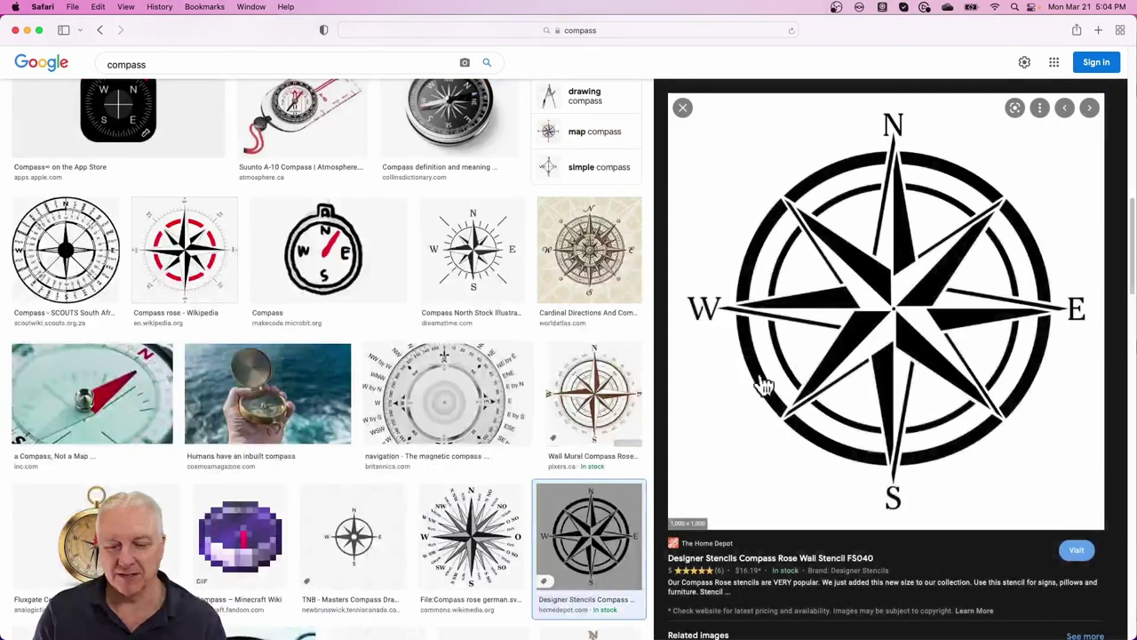
right_click(884, 349)
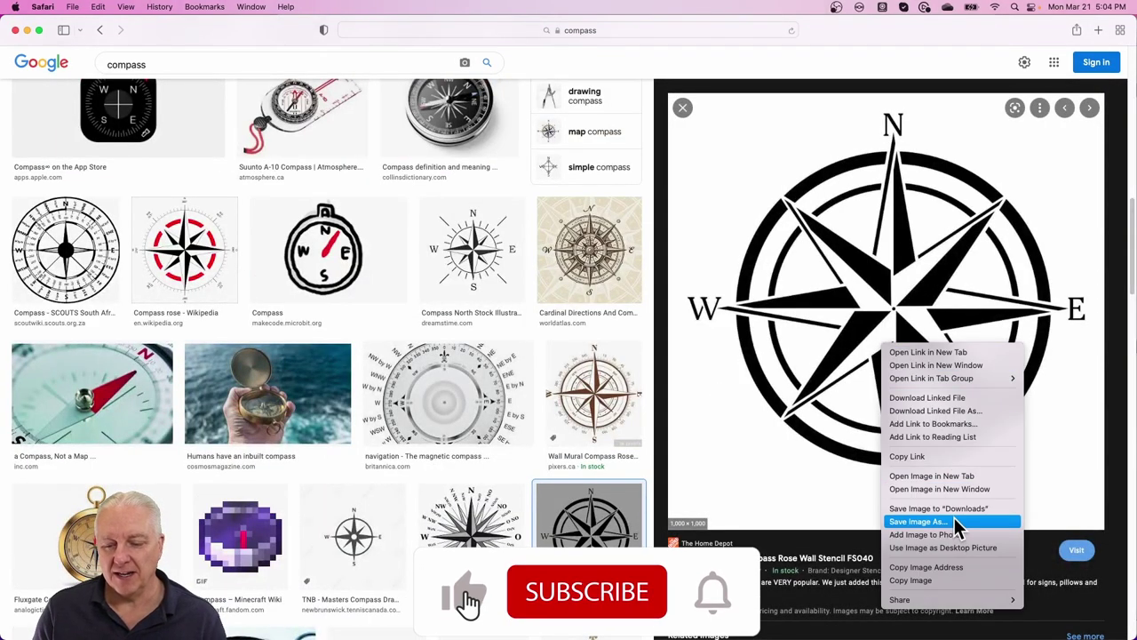
click(919, 582)
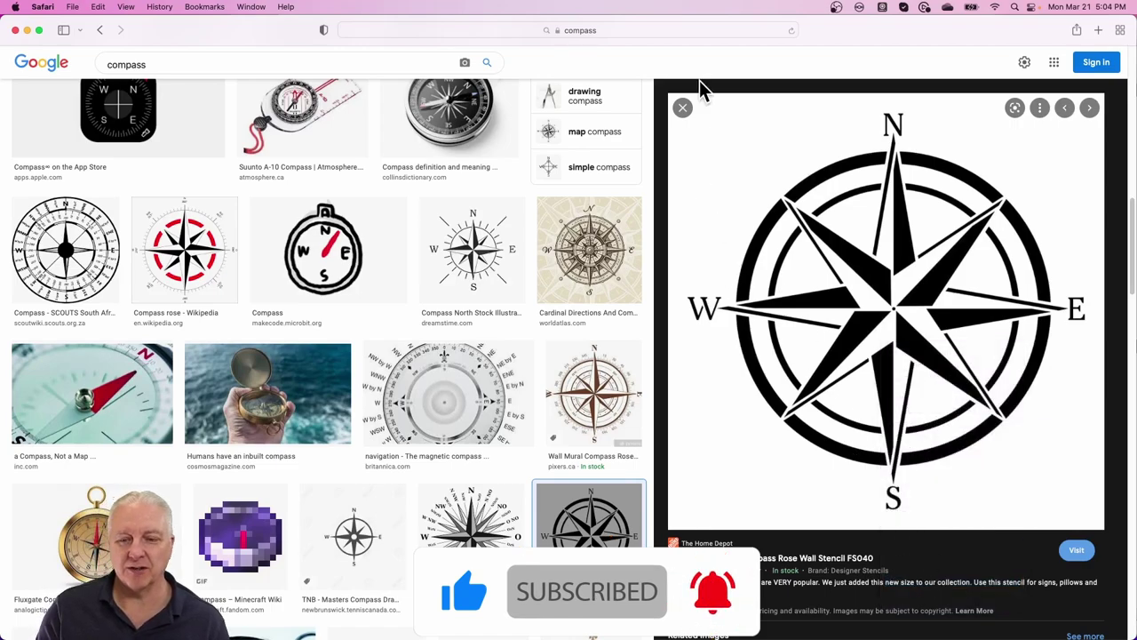
Step: Paste the copied compass rose image into Inkscape's New document 2
click(18, 31)
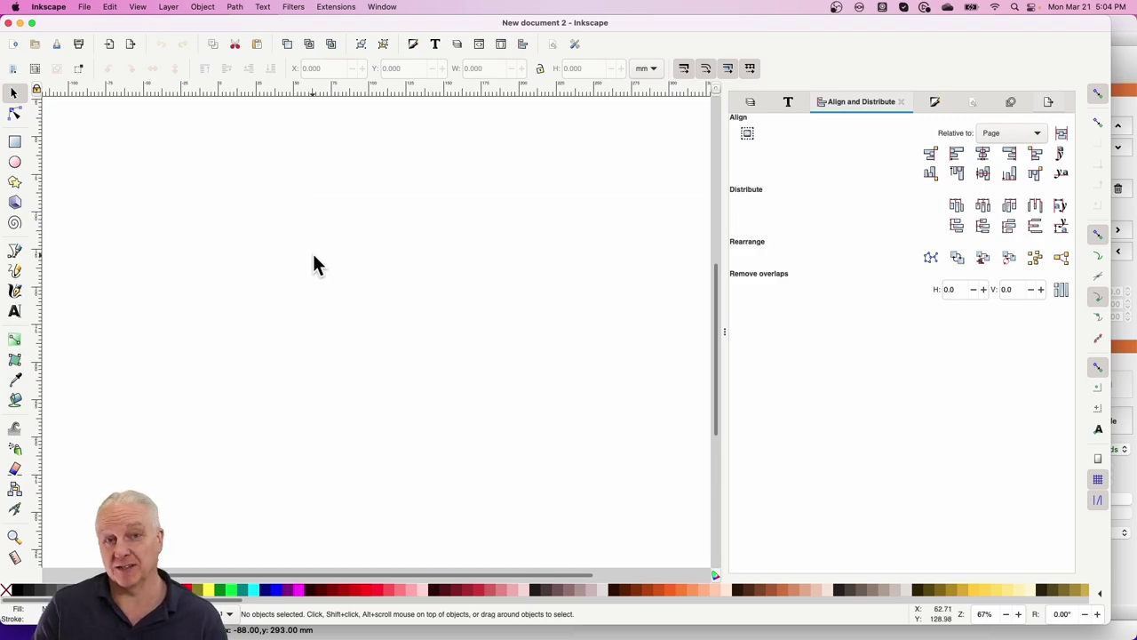
key(super+v)
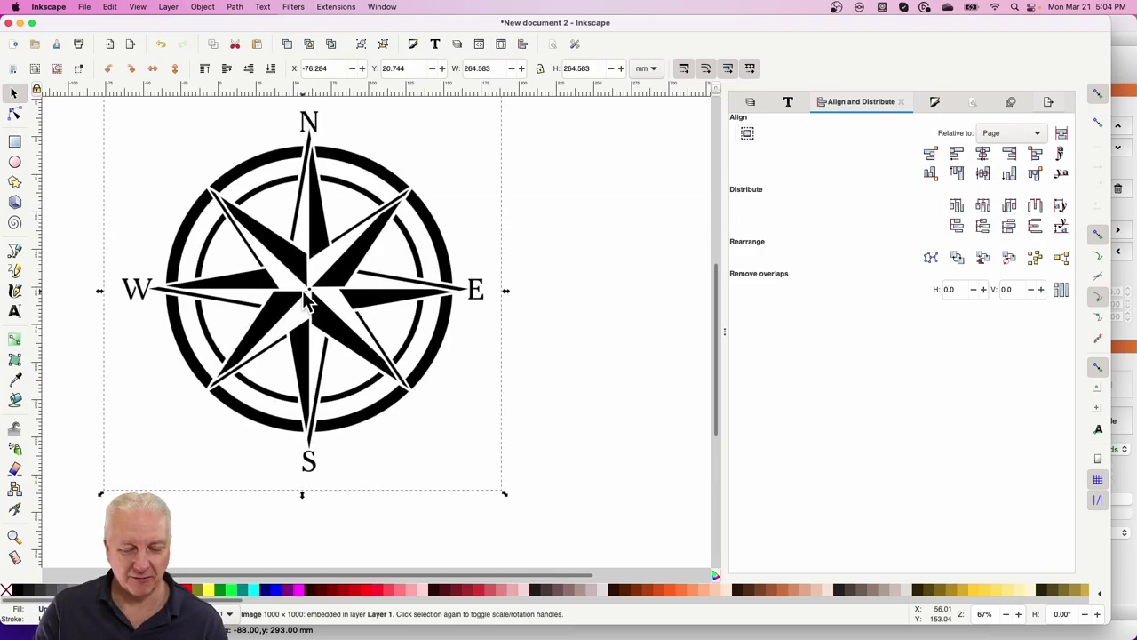
scroll(420, 283, up, 3)
scroll(425, 276, down, 2)
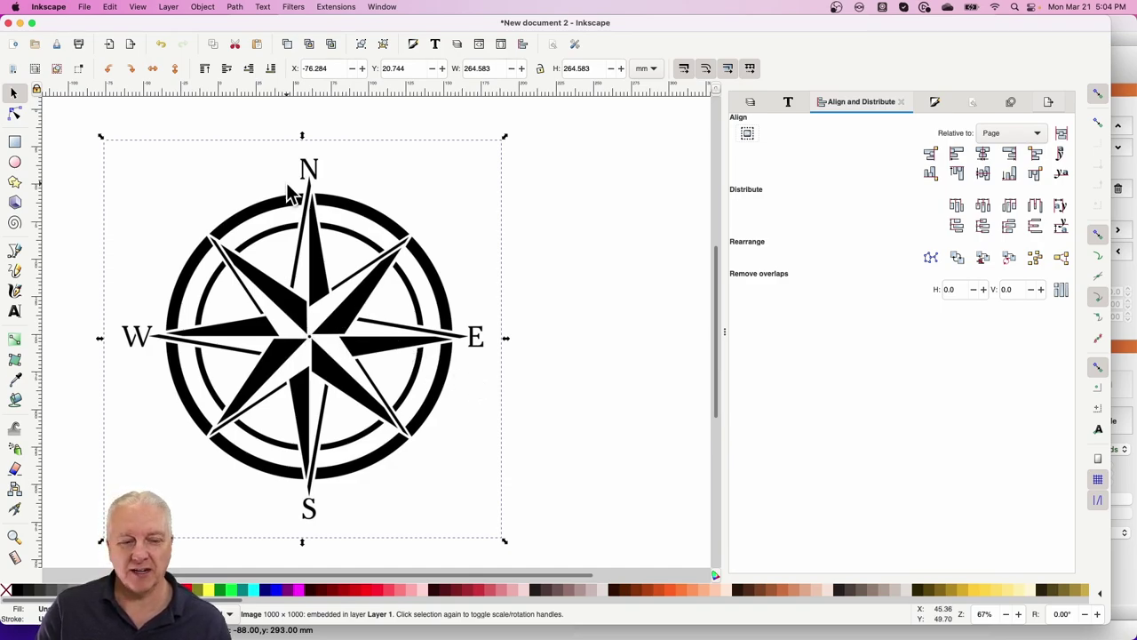
Step: Trace the compass bitmap at brightness cutoff 0.450 and place the vector copy beside the original
click(235, 7)
click(280, 52)
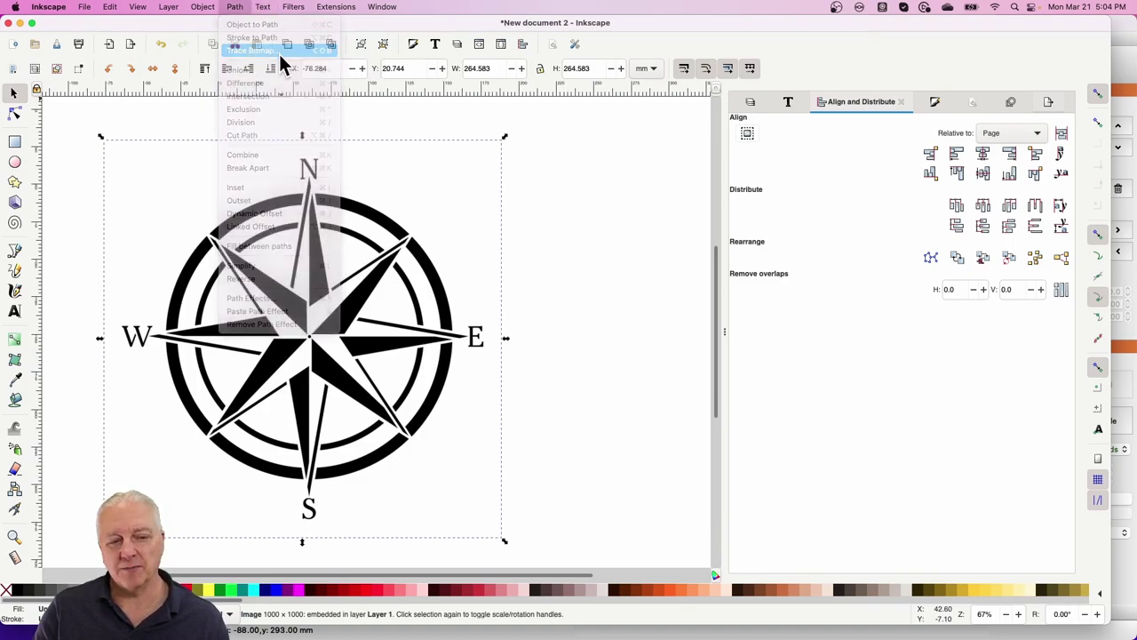
click(928, 301)
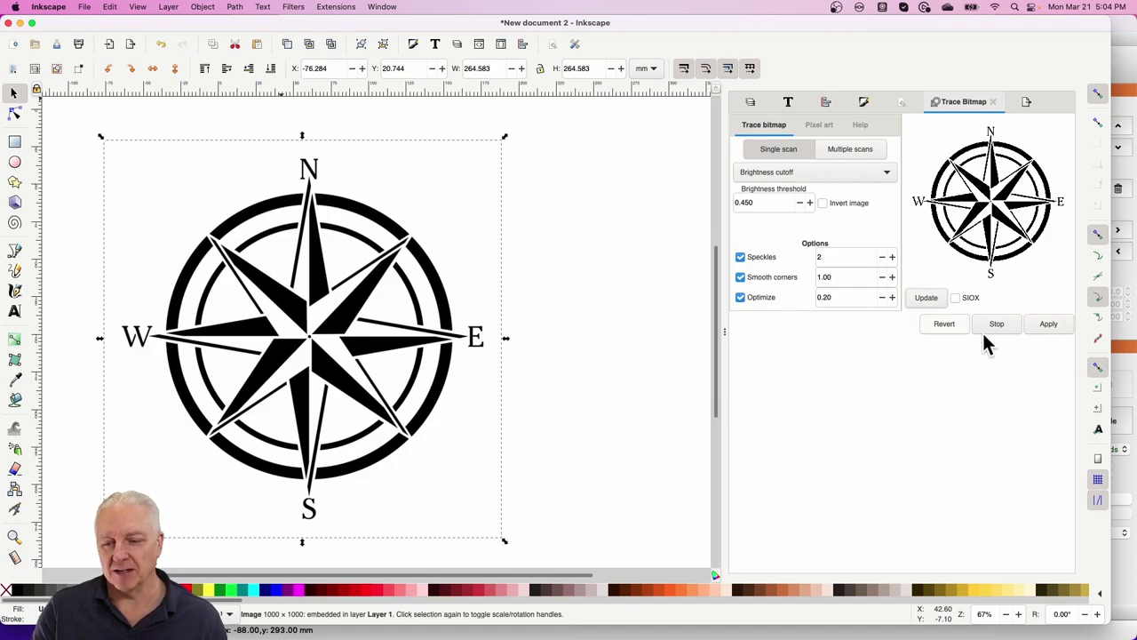
click(1047, 325)
mouse_move(338, 328)
mouse_down()
mouse_move(563, 333)
mouse_move(474, 369)
mouse_up()
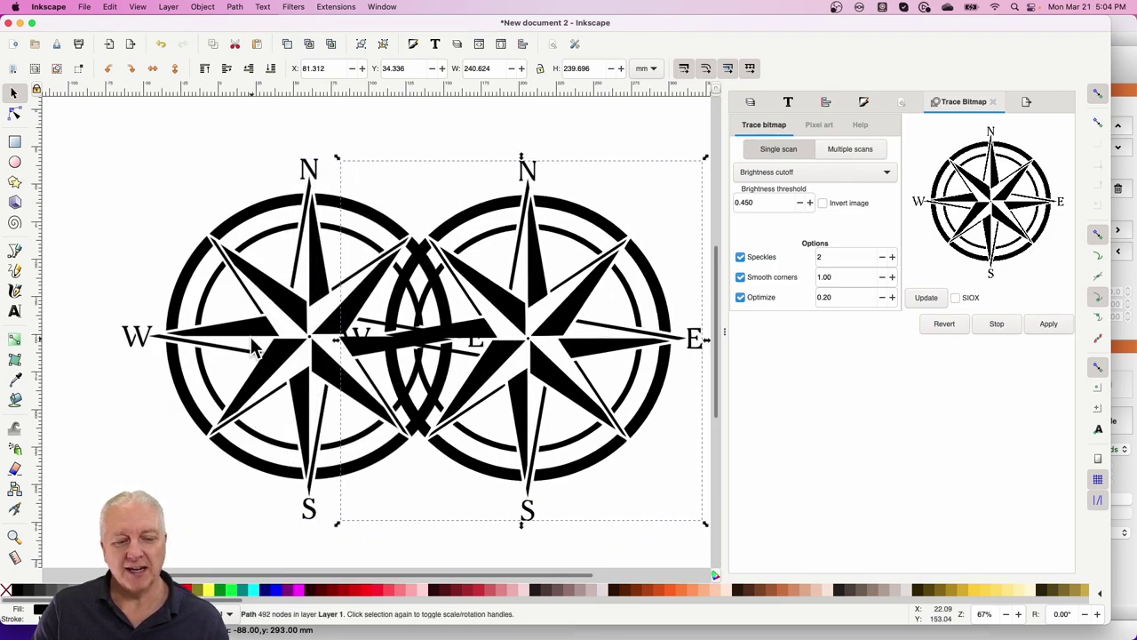
drag(274, 336, 244, 332)
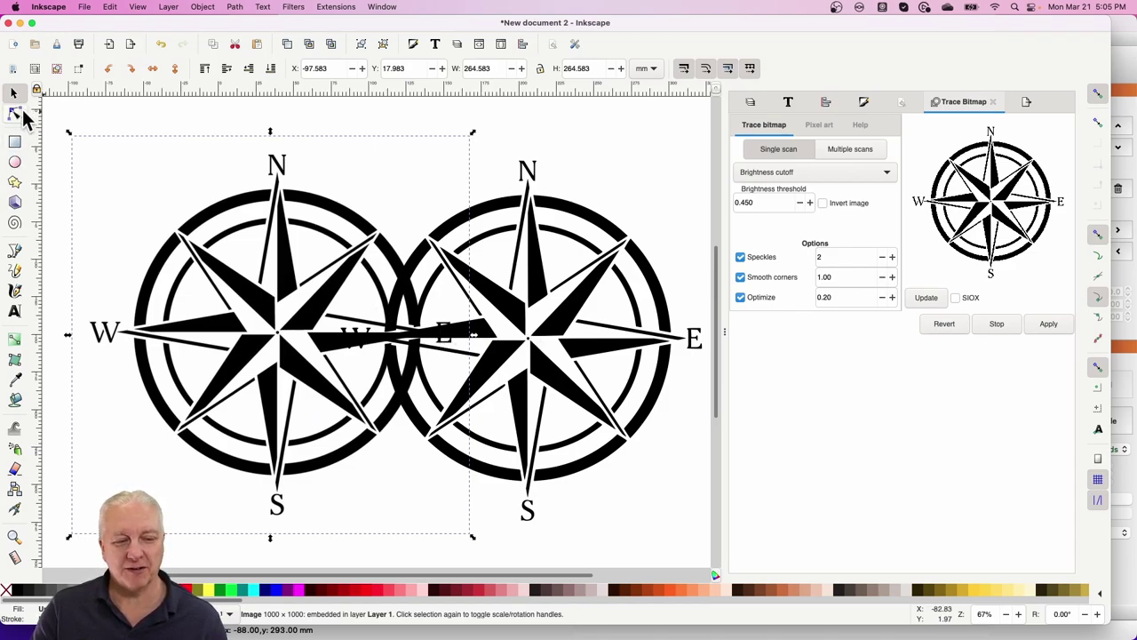
Step: Inspect both compasses with the Node tool to tell the traced path from the bitmap
click(18, 114)
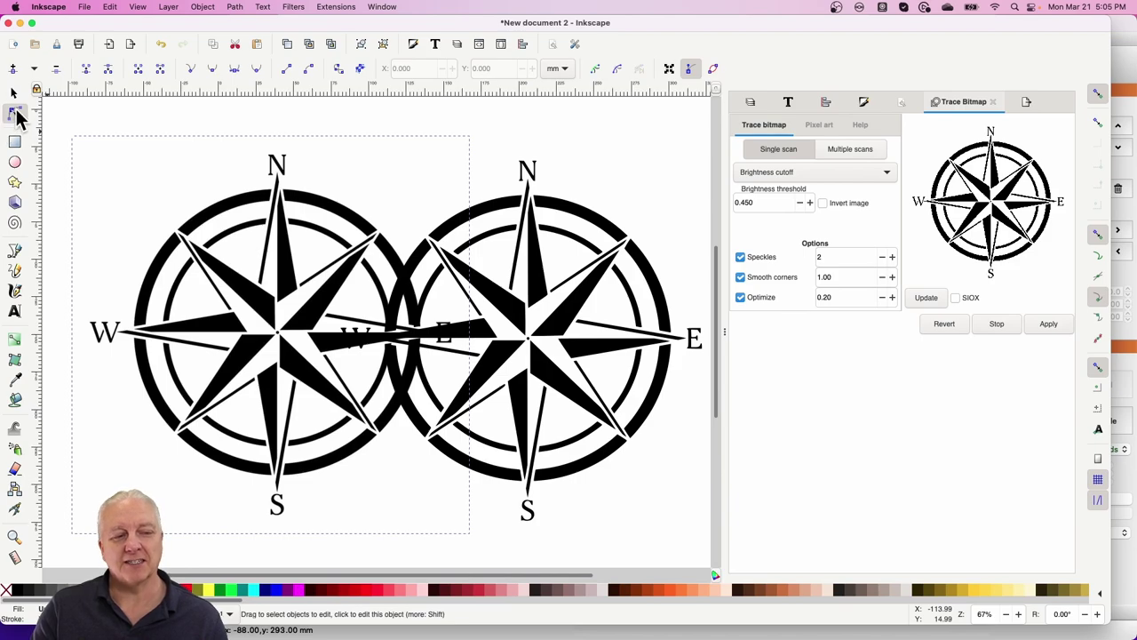
click(537, 233)
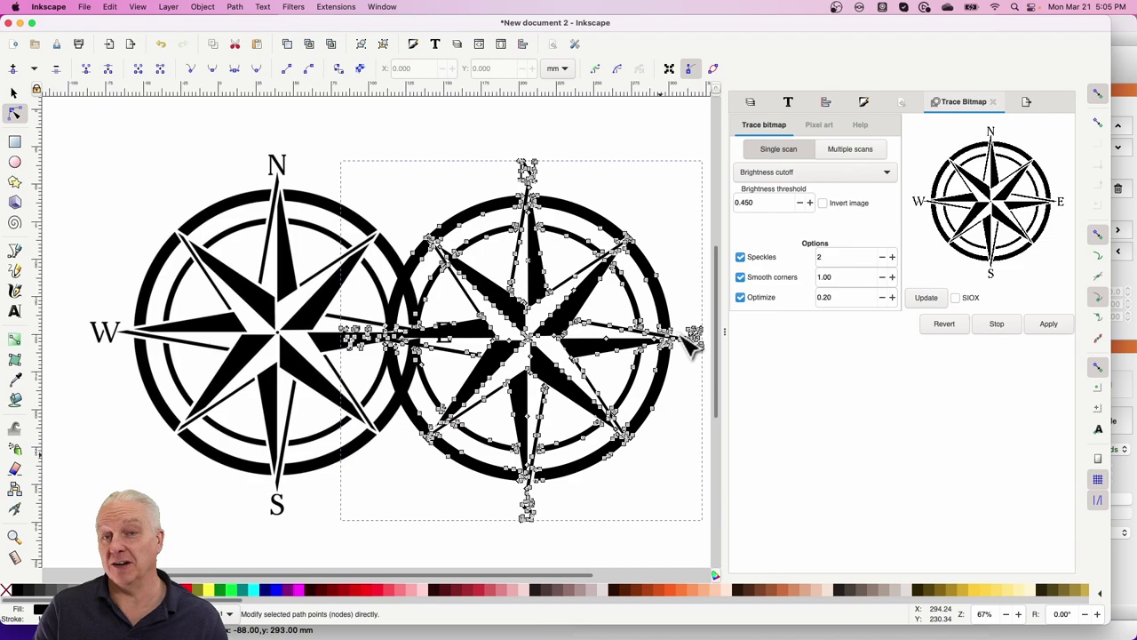
click(242, 327)
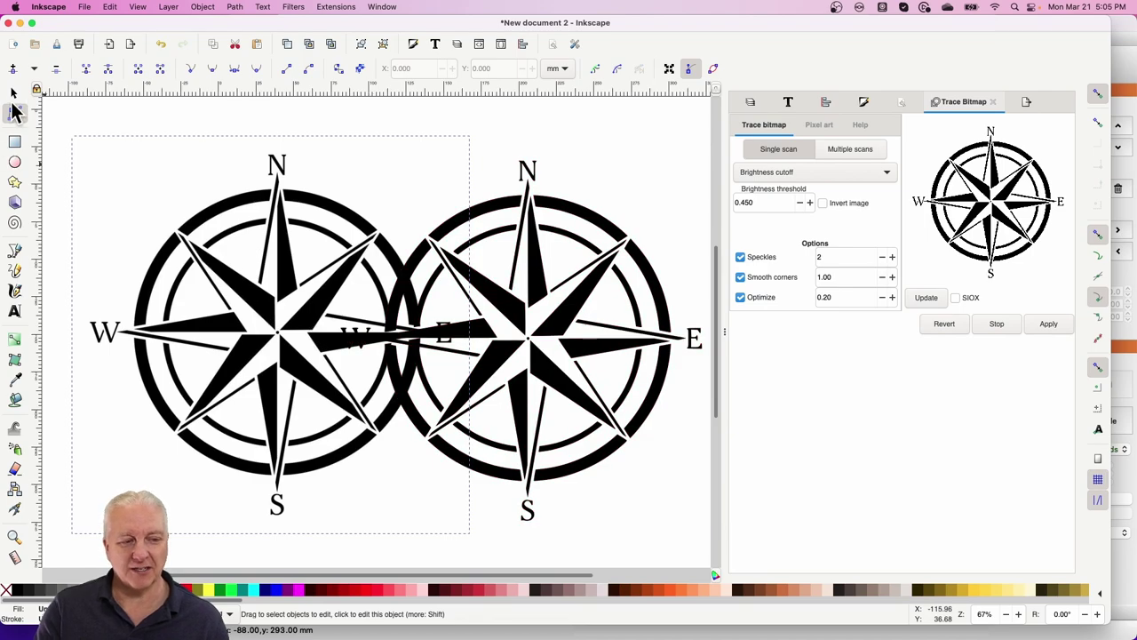
Step: Delete the bitmap compass and move the traced vector compass up and left
key(s)
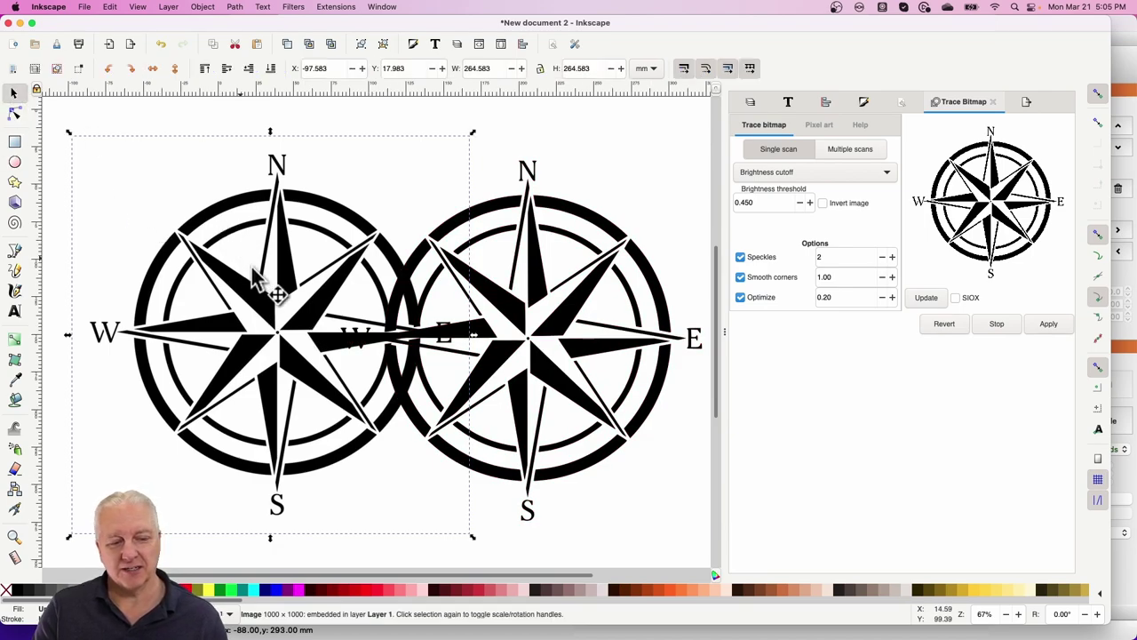
key(Delete)
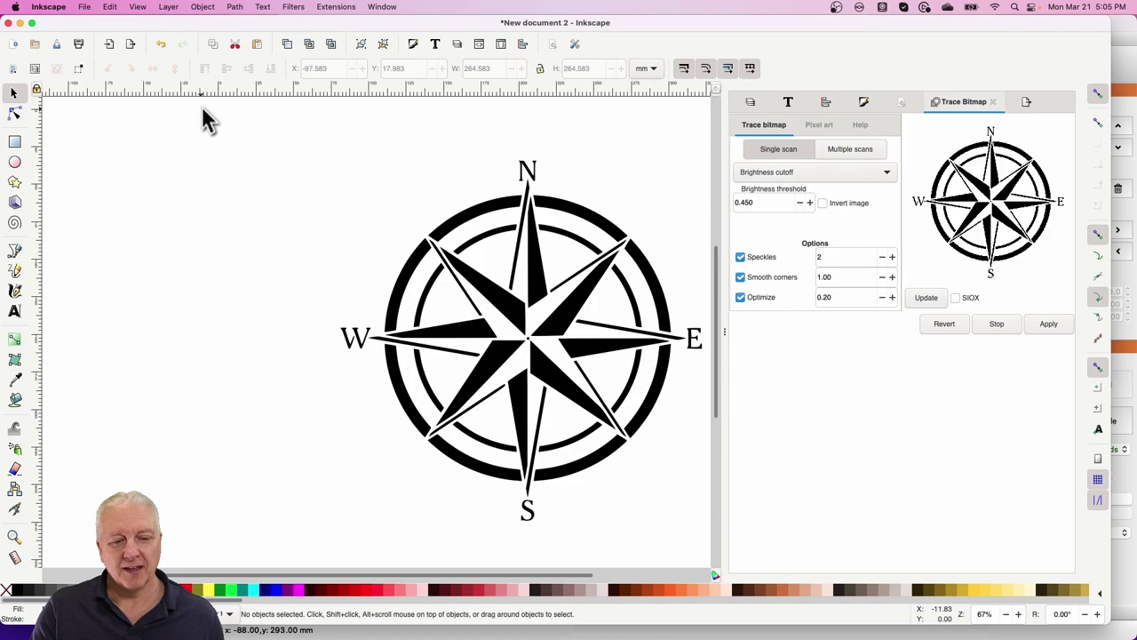
mouse_move(222, 152)
mouse_down()
mouse_move(335, 183)
mouse_move(726, 472)
mouse_move(727, 540)
mouse_up()
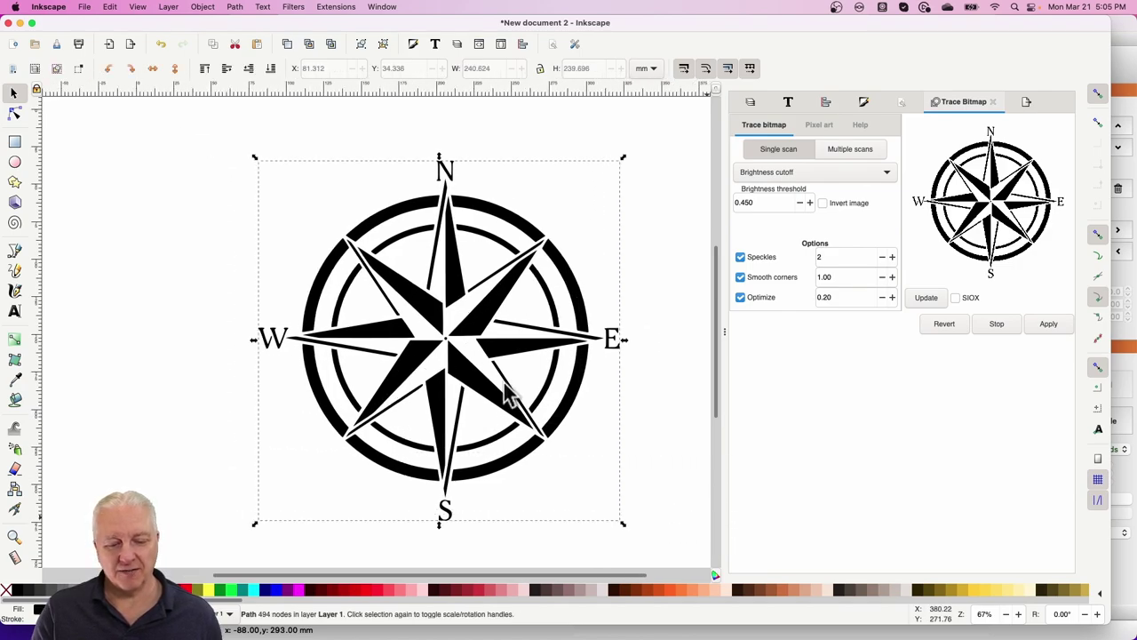
mouse_move(469, 365)
mouse_down()
mouse_move(348, 321)
mouse_move(362, 307)
mouse_up()
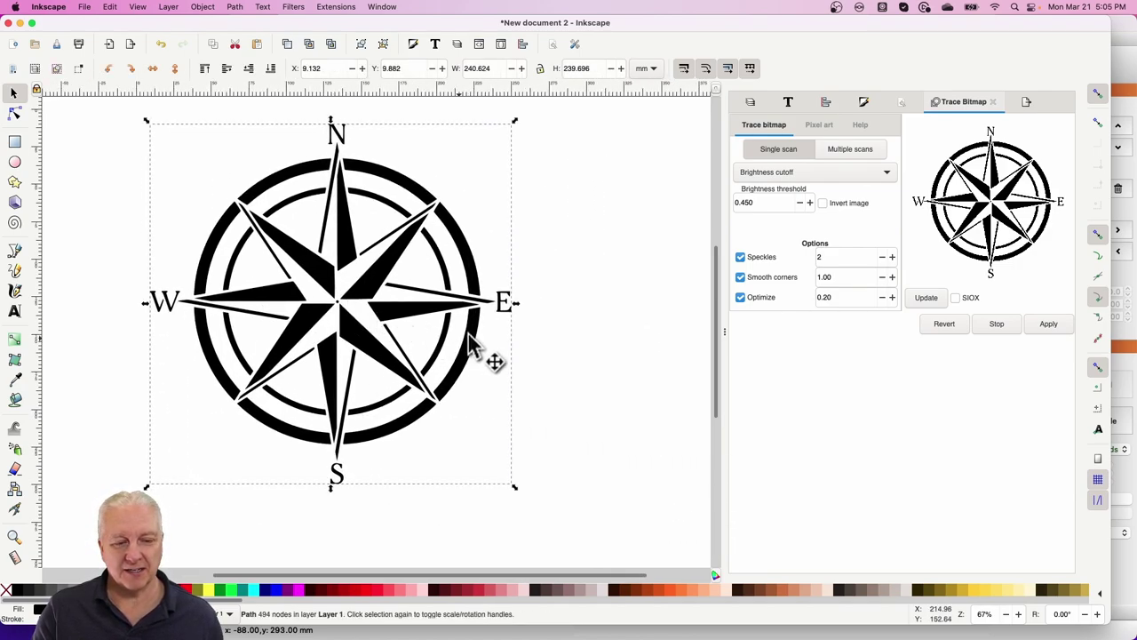
Step: Save the traced compass as compass.svg, overwriting the existing file, and switch to LightBurn
click(79, 6)
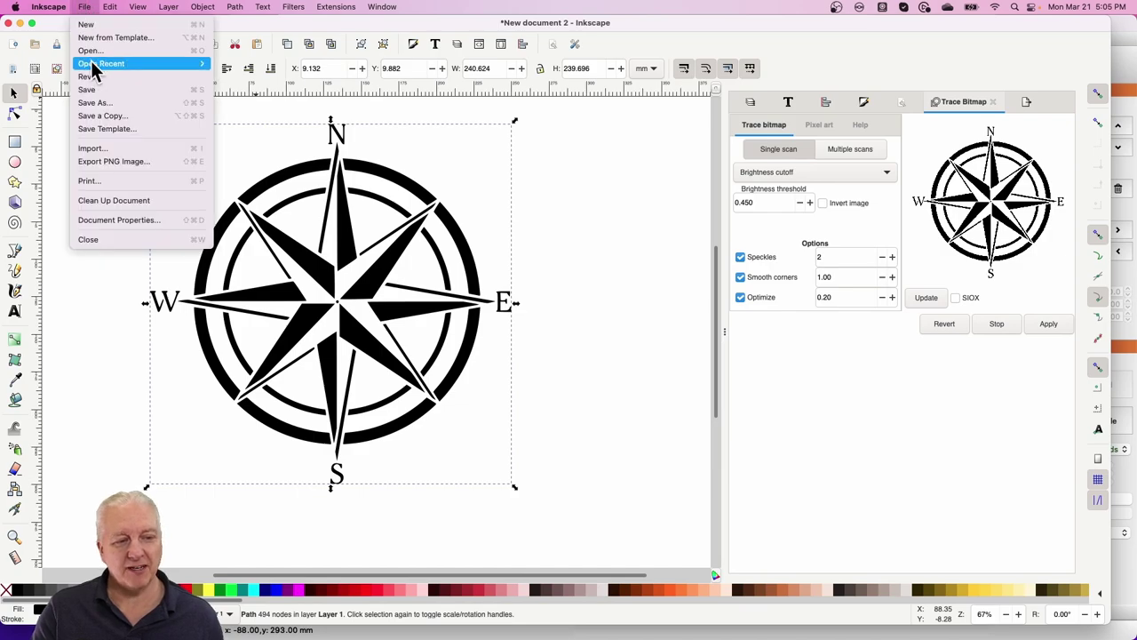
click(108, 100)
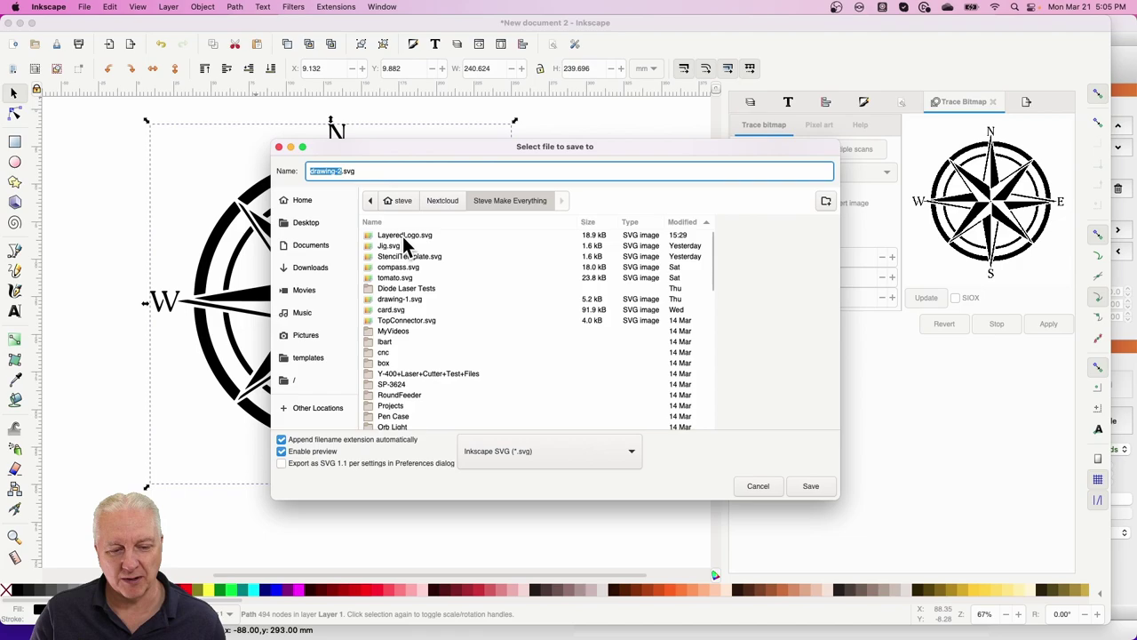
click(411, 266)
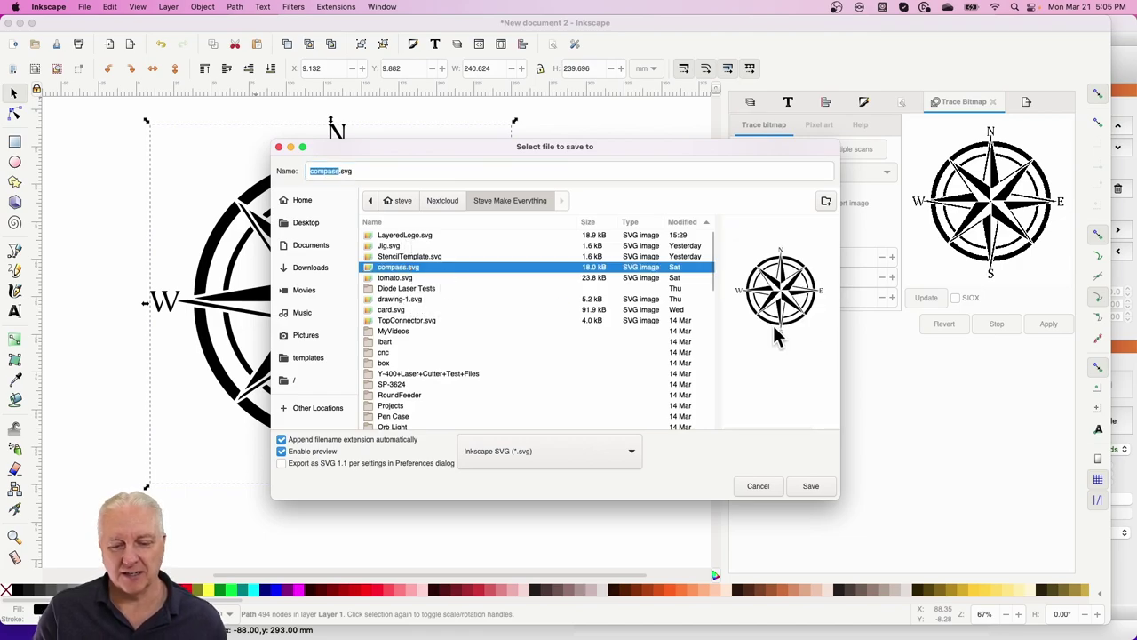
click(808, 487)
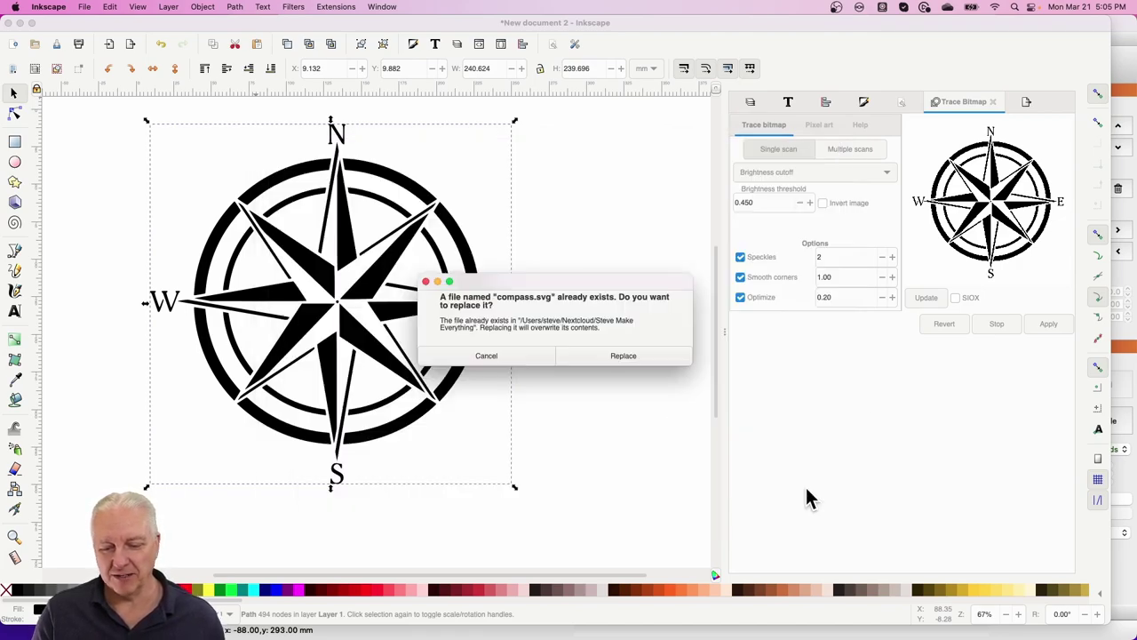
click(609, 359)
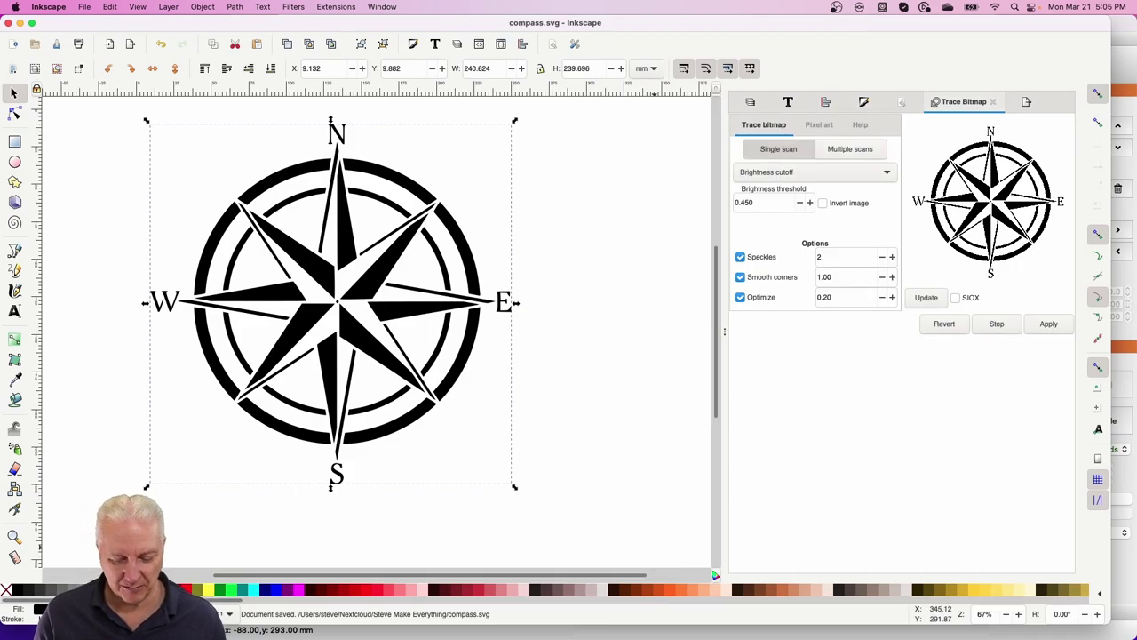
key(super+Tab)
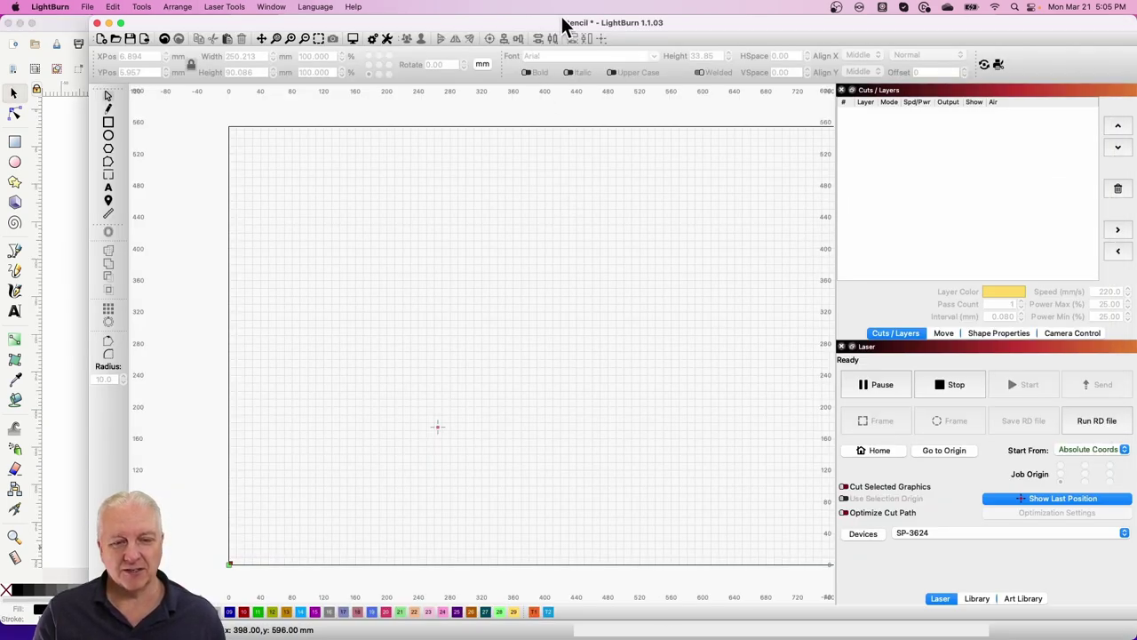
Step: Import compass.svg from the Steve Make Everything folder into LightBurn as a 240.6 × 239.7 mm object
drag(656, 26, 586, 18)
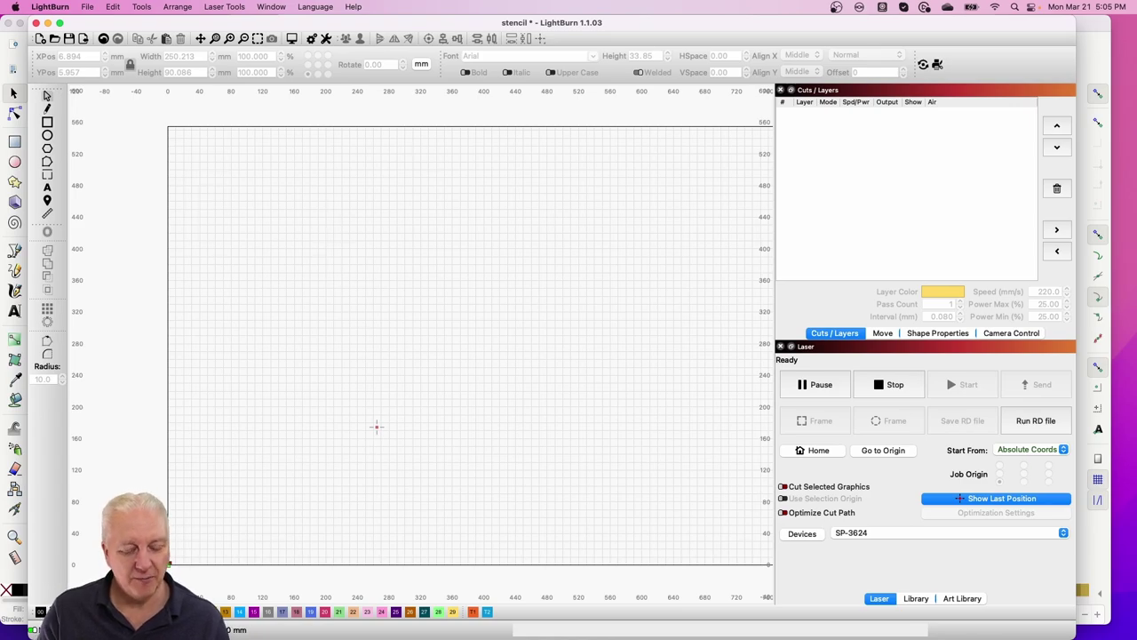
key(super+Tab)
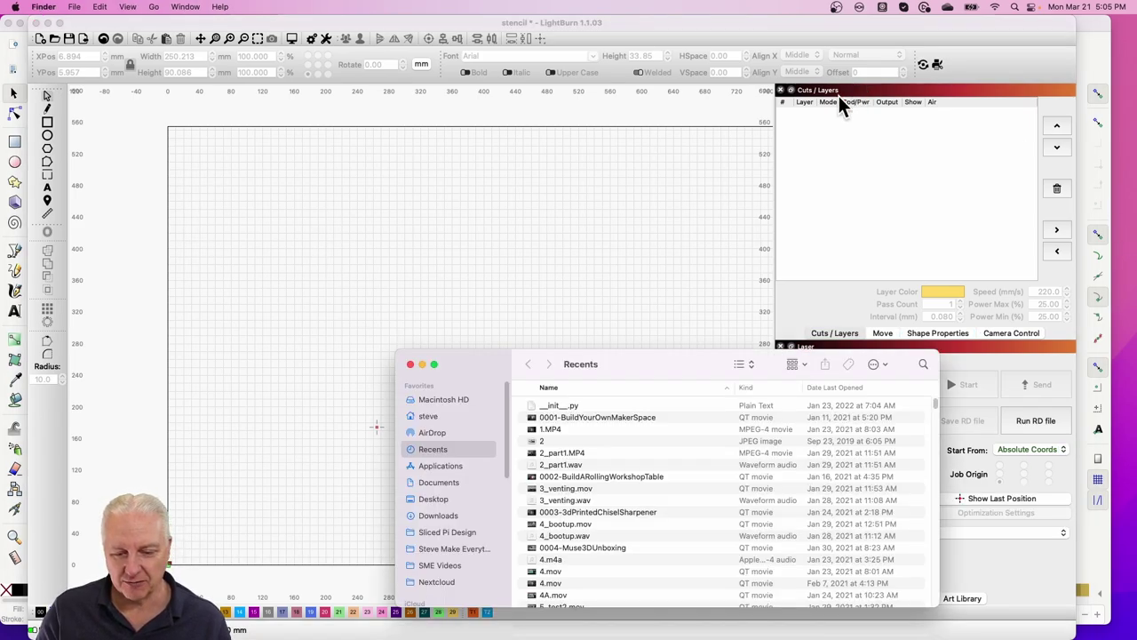
click(453, 550)
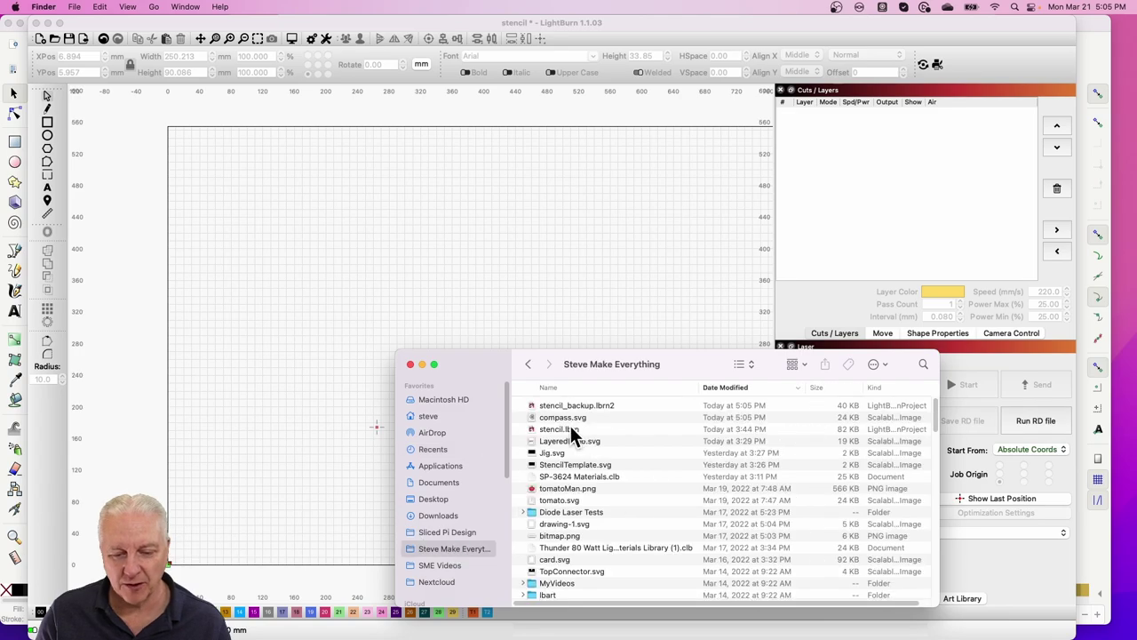
drag(562, 413, 282, 457)
click(301, 214)
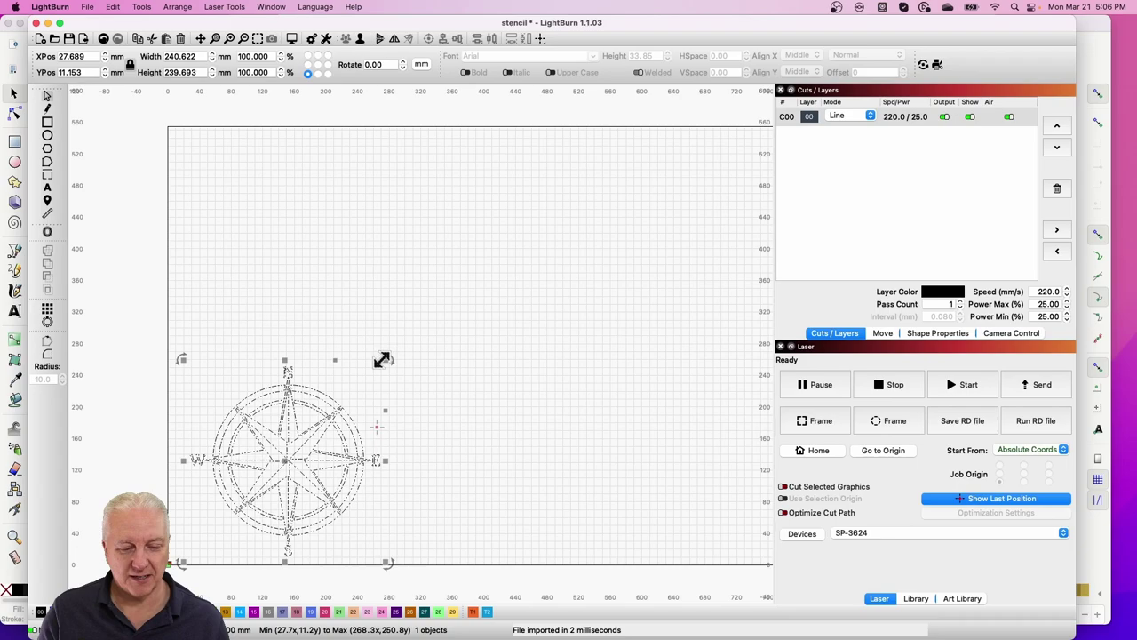
Step: Scale the compass to 265.361 × 264.337 mm and position it at X 19.319, Y 21.831 mm
drag(383, 359, 414, 352)
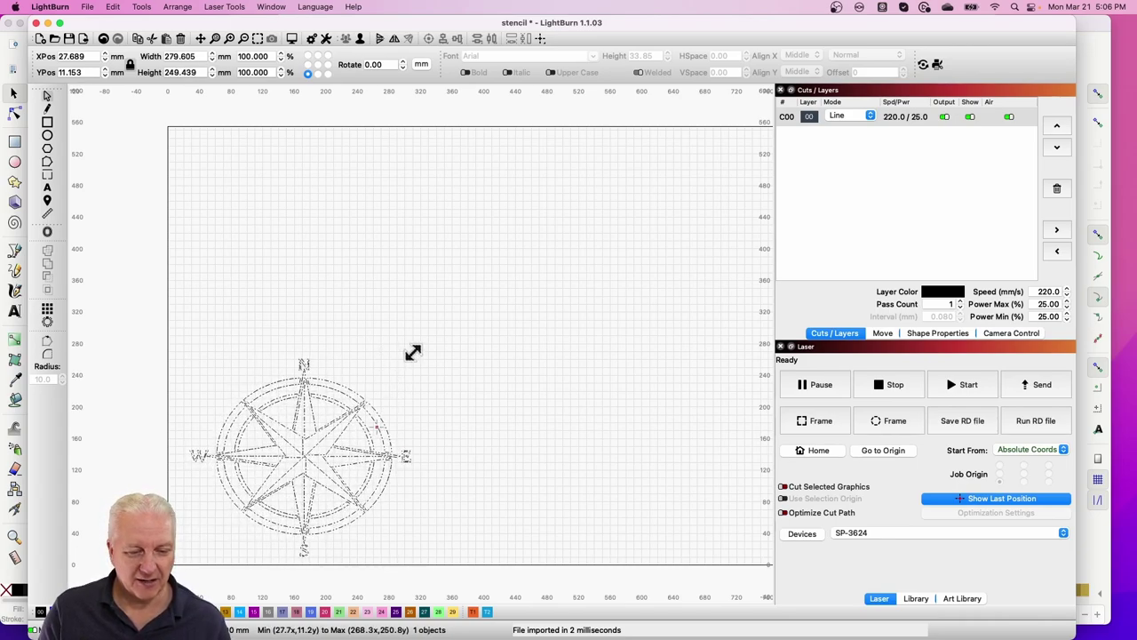
key(ctrl+z)
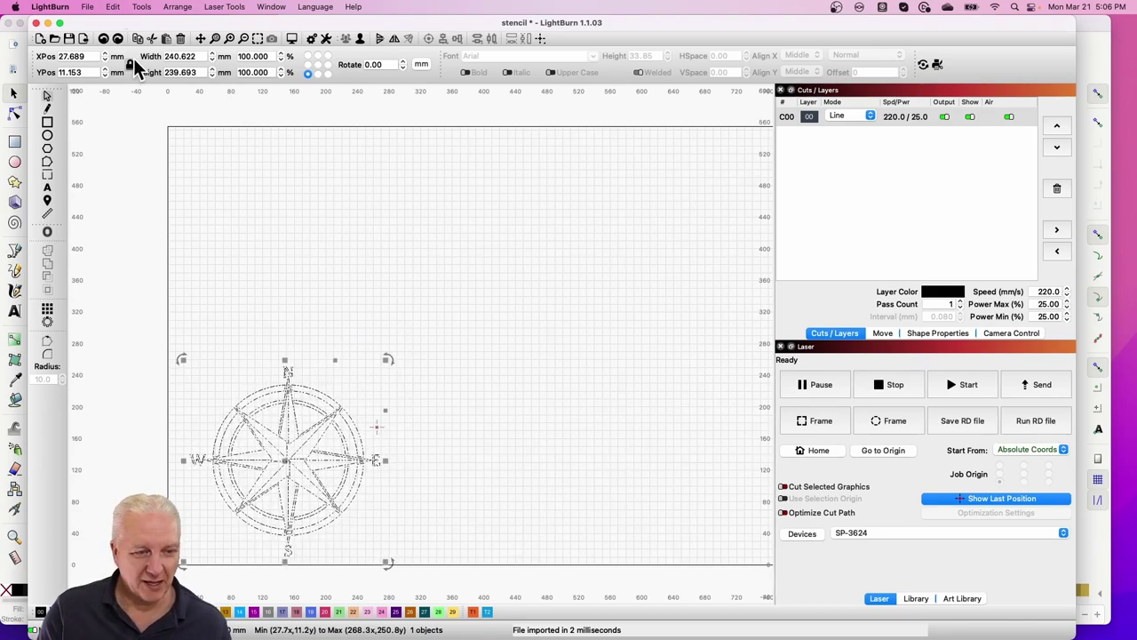
drag(383, 363, 400, 347)
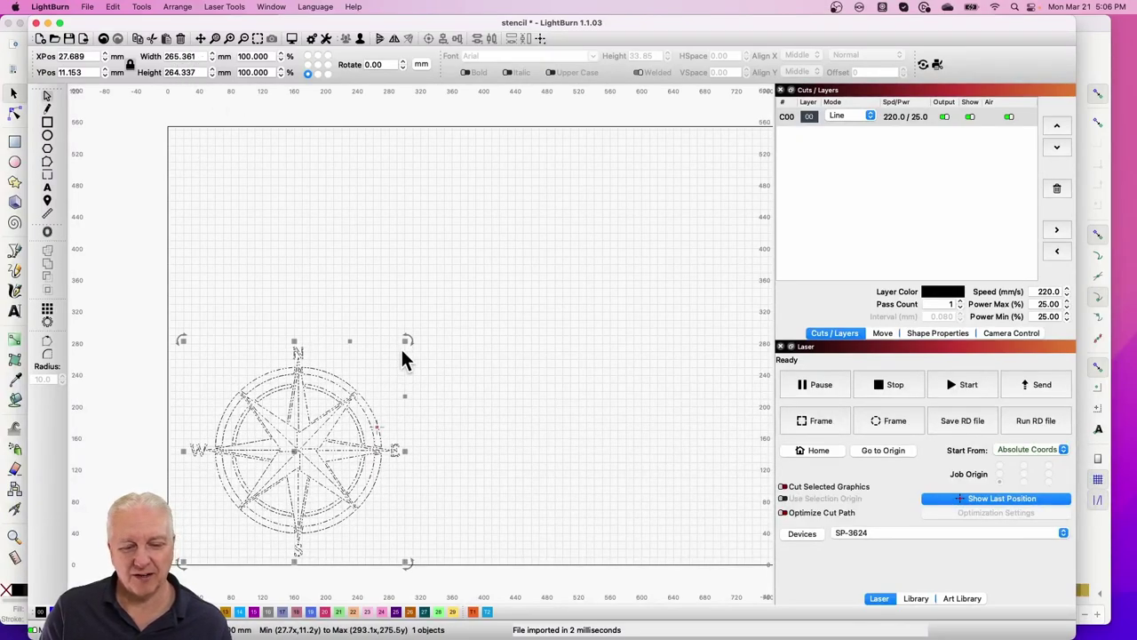
mouse_move(290, 453)
mouse_down()
mouse_move(325, 437)
mouse_move(286, 439)
mouse_up()
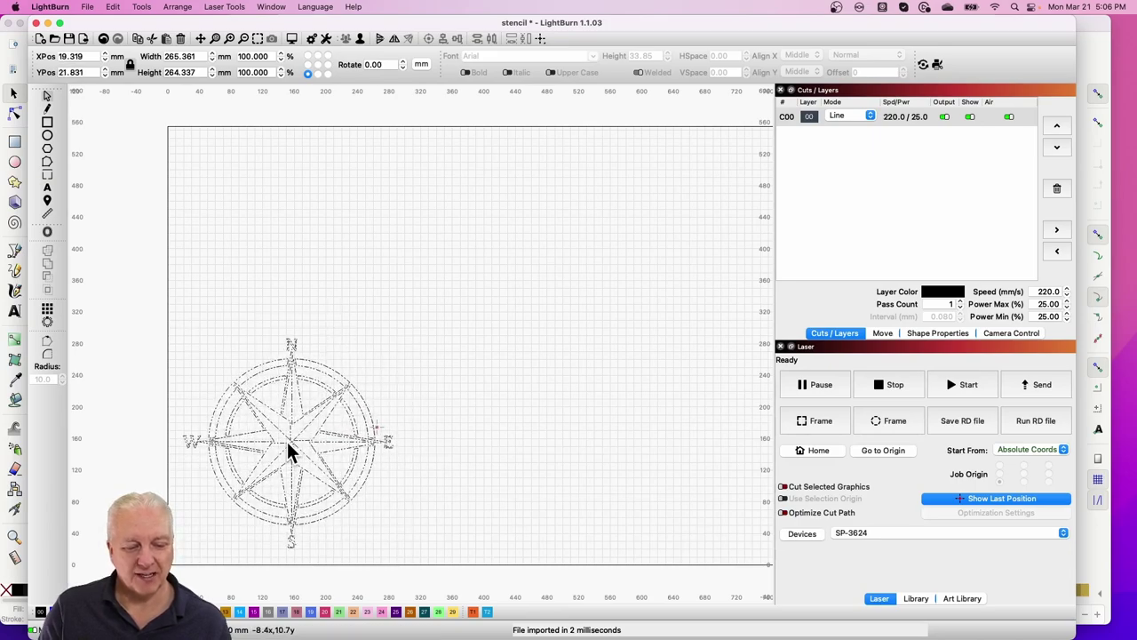
Step: Deselect the compass and set the cut layer's maximum power to 40%
click(489, 453)
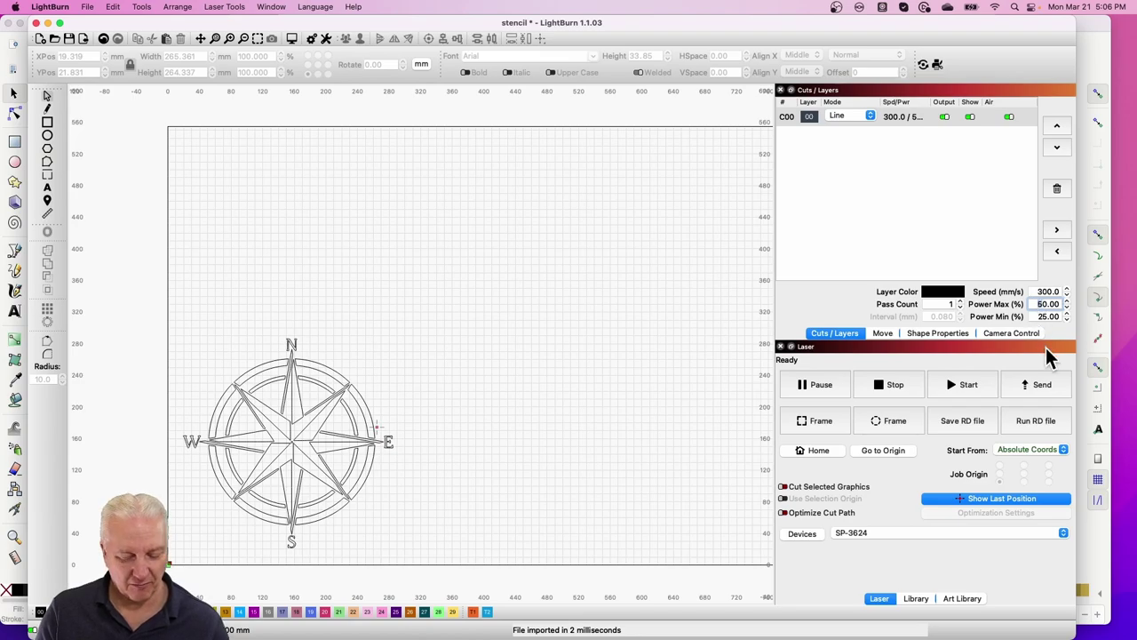
text(4)
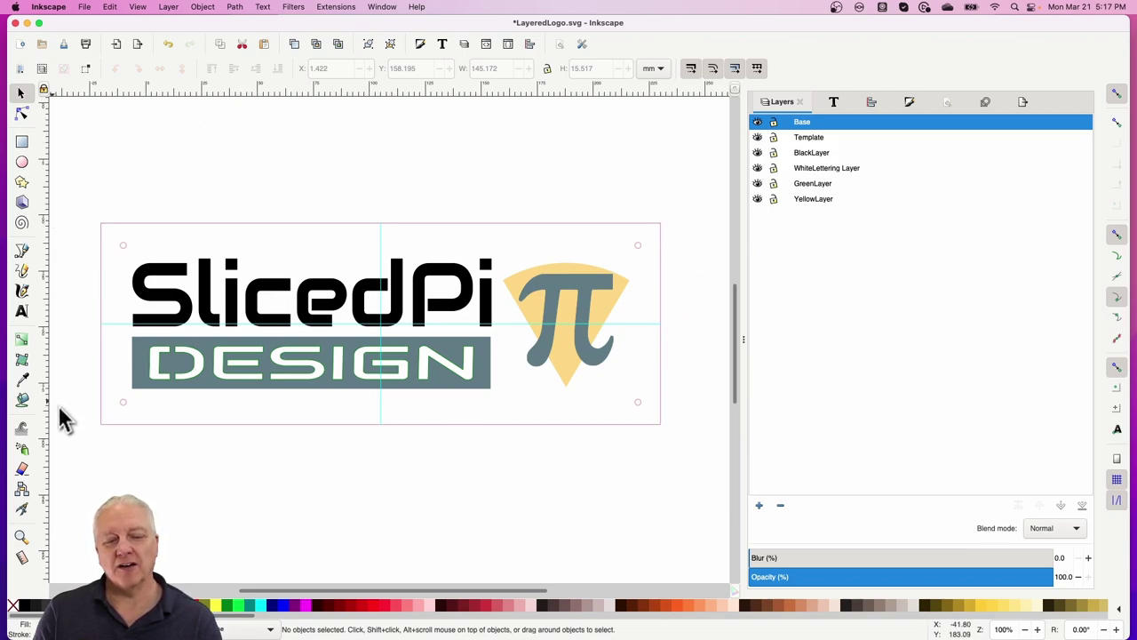
Step: Hide the Template, BlackLayer, WhiteLettering Layer, GreenLayer and YellowLayer layers
click(757, 139)
click(757, 153)
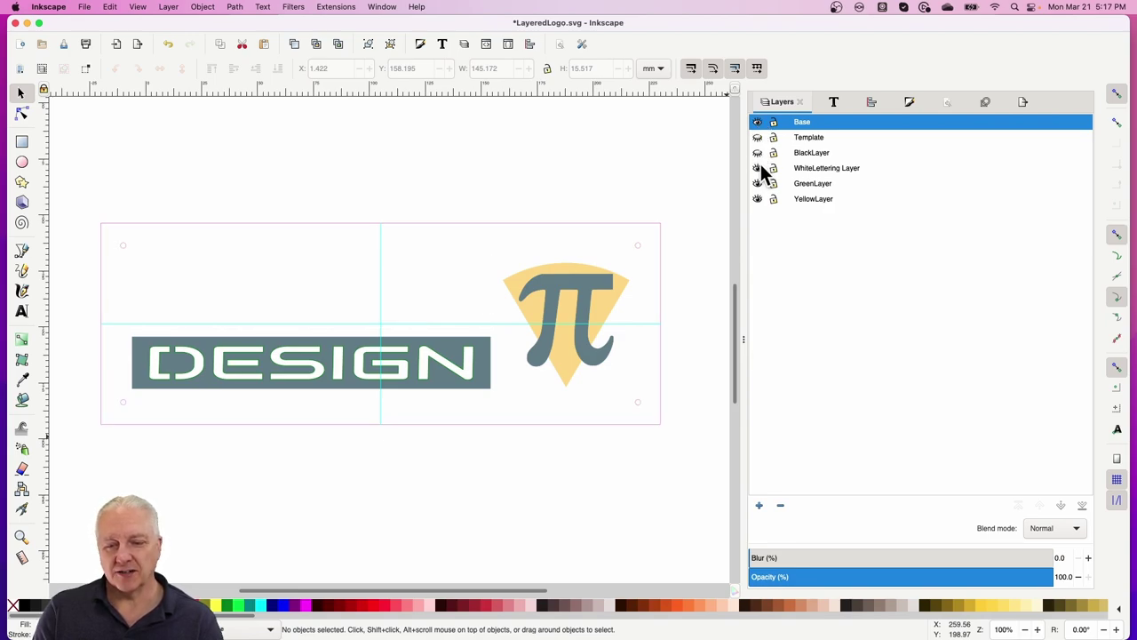
click(756, 168)
click(757, 183)
click(757, 198)
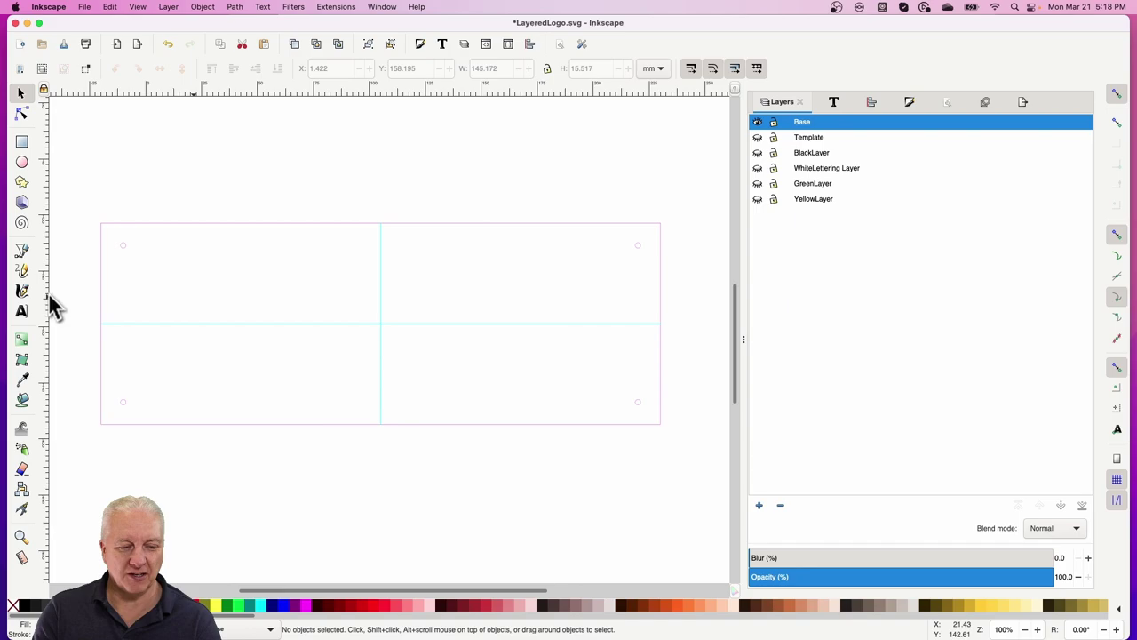
Step: Hide Base, show Template and YellowLayer, then swap YellowLayer for GreenLayer's grey bar and π
click(758, 122)
click(756, 137)
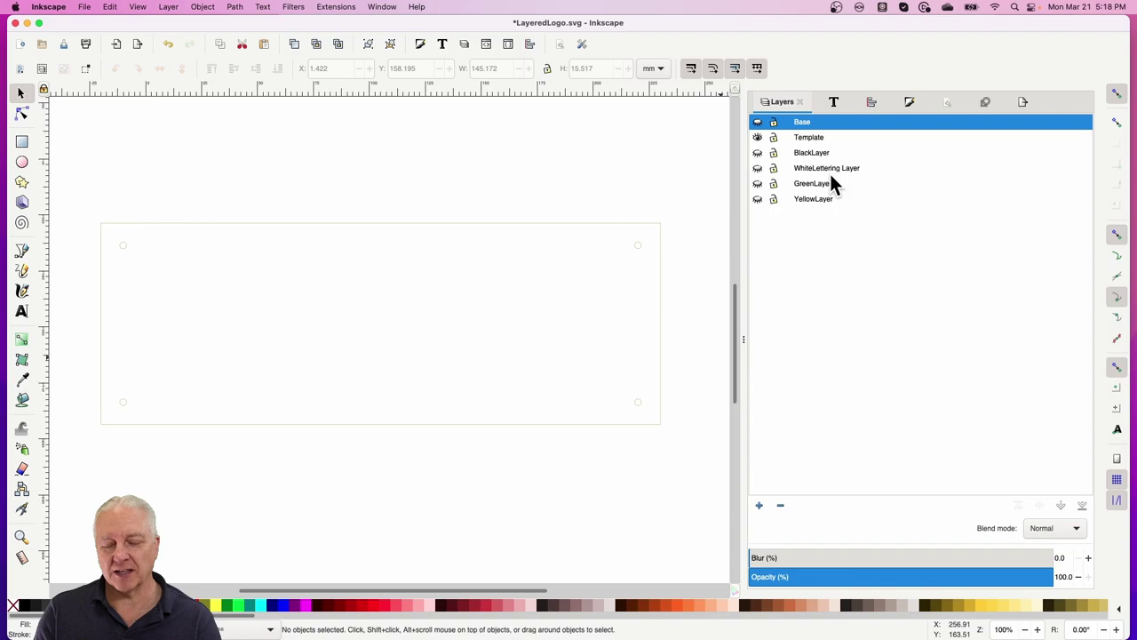
click(756, 199)
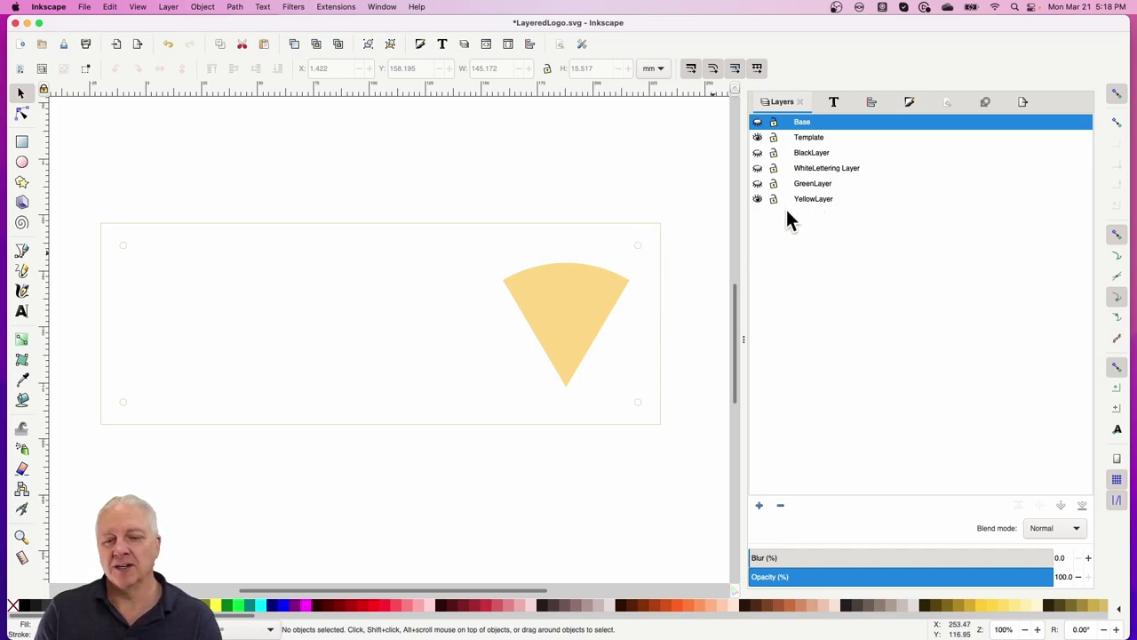
click(756, 199)
click(757, 183)
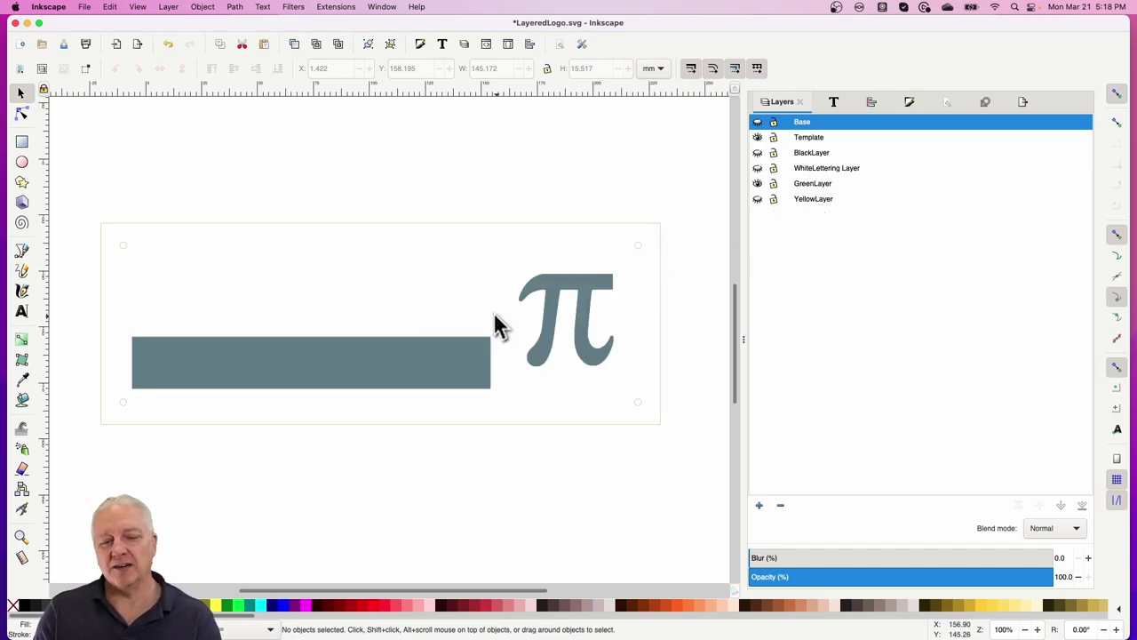
Step: Toggle the WhiteLettering and Green layers to compare the DESIGN lettering against the green
click(756, 168)
click(756, 183)
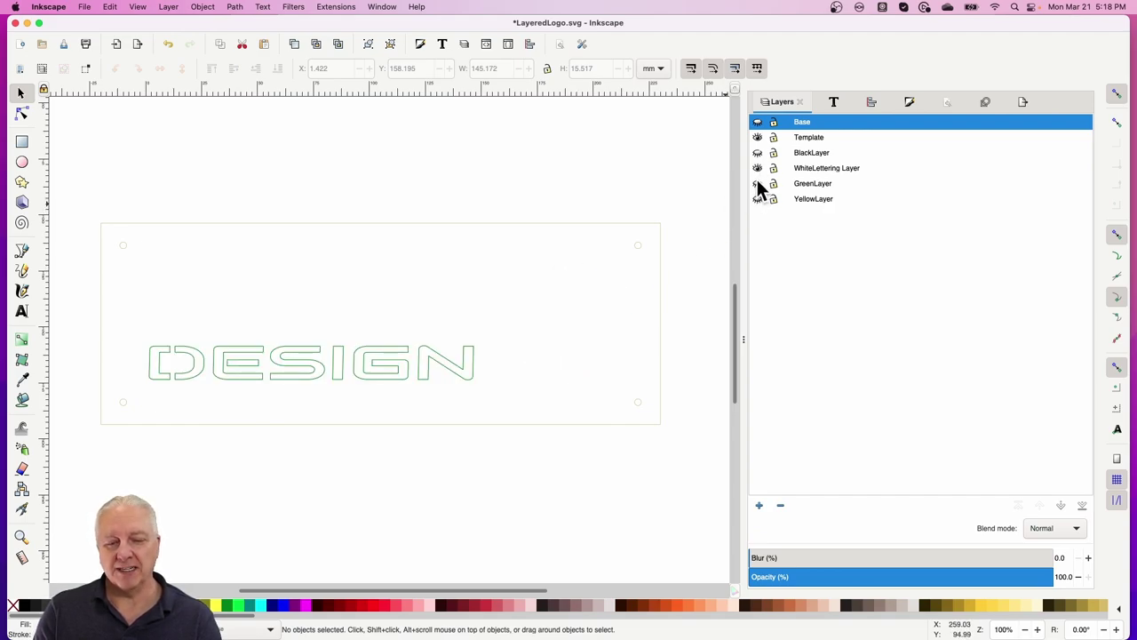
click(757, 183)
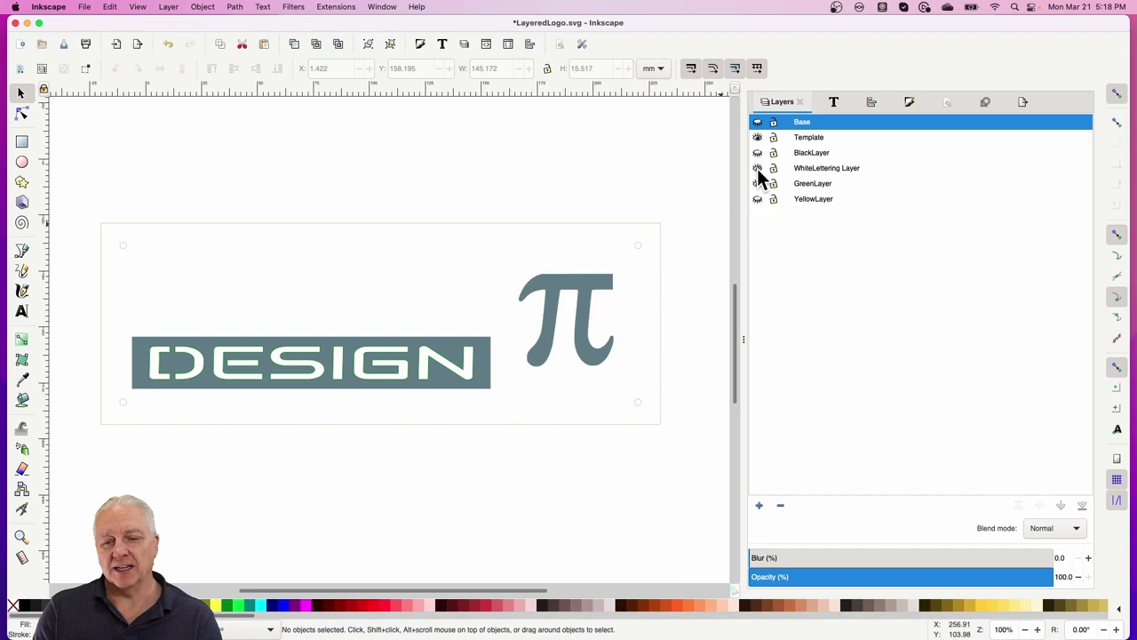
click(757, 168)
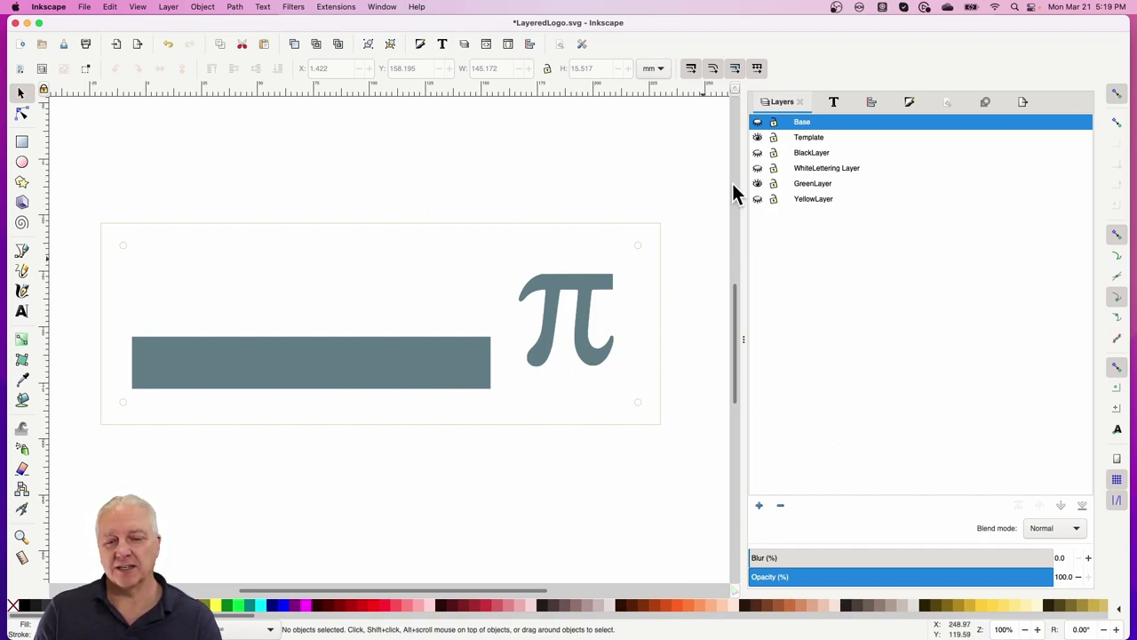
click(757, 167)
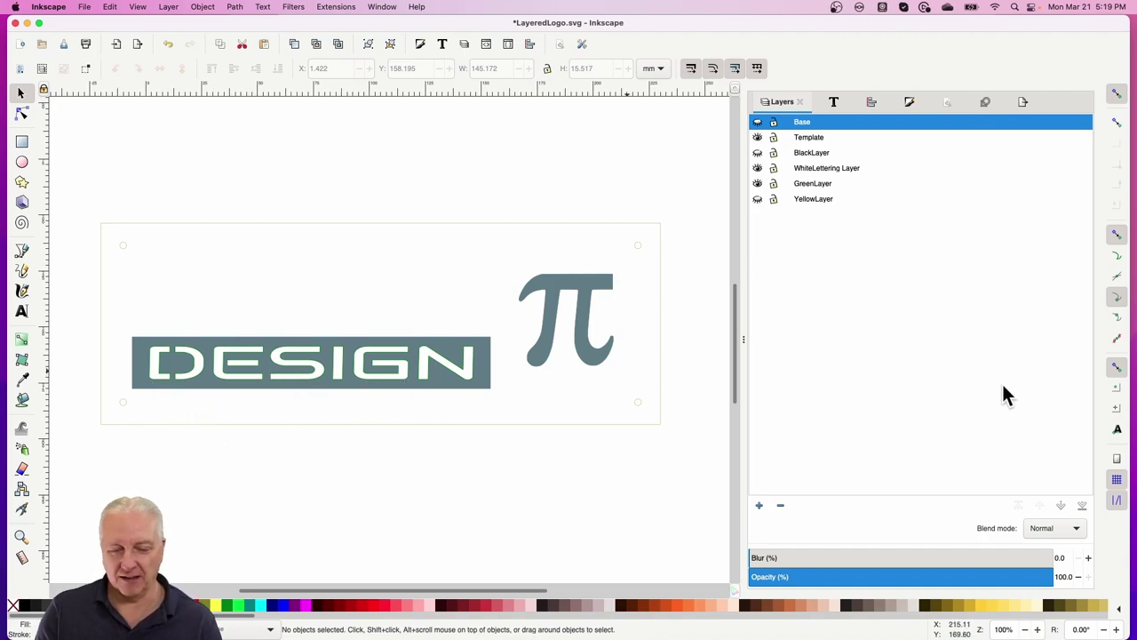
Step: Isolate BlackLayer's SlicedPi text, then turn the Yellow, Green and WhiteLettering layers back on
click(757, 153)
click(756, 168)
click(757, 183)
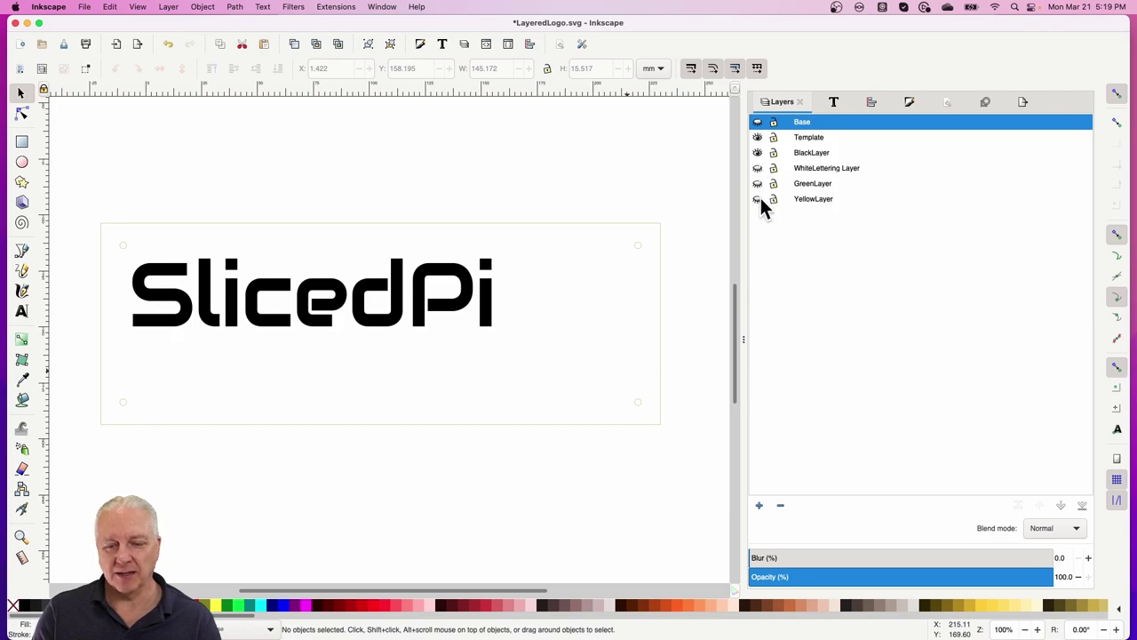
click(757, 198)
click(757, 183)
click(757, 168)
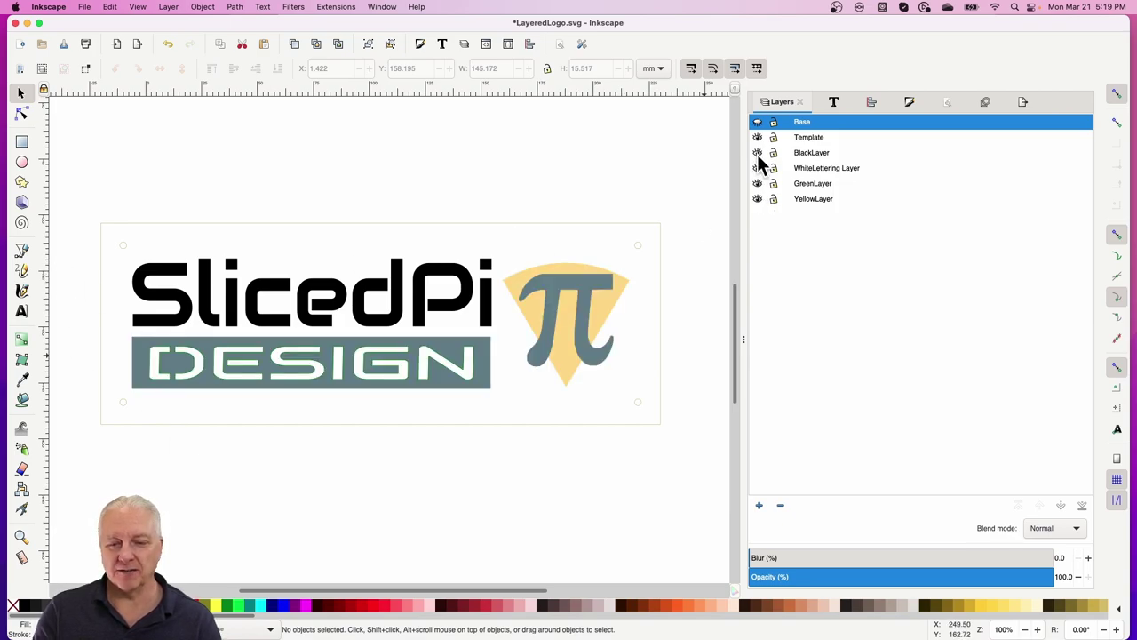